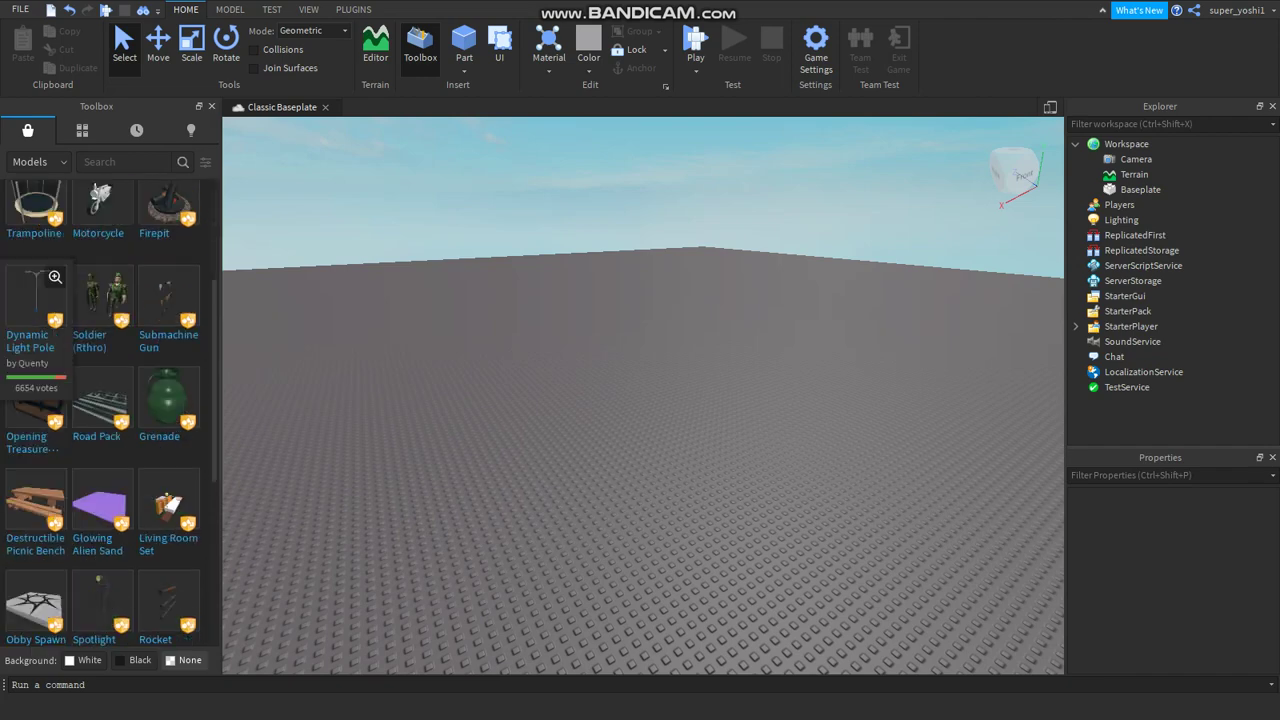
Look through the Toolbox models and insert the HD Admin model into the workspace.
{"action": "scroll", "coordinate": [100, 400], "scroll_direction": "down", "scroll_amount": 3}
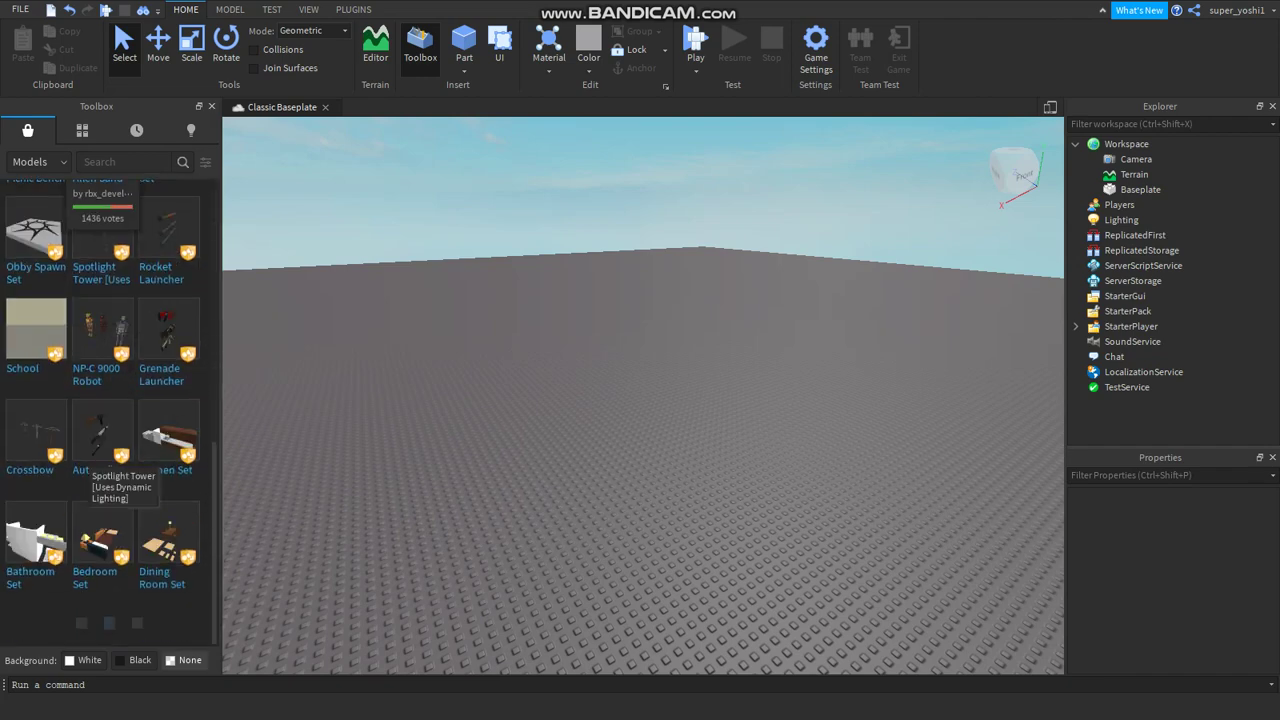
{"action": "scroll", "coordinate": [100, 440], "scroll_direction": "down", "scroll_amount": 5}
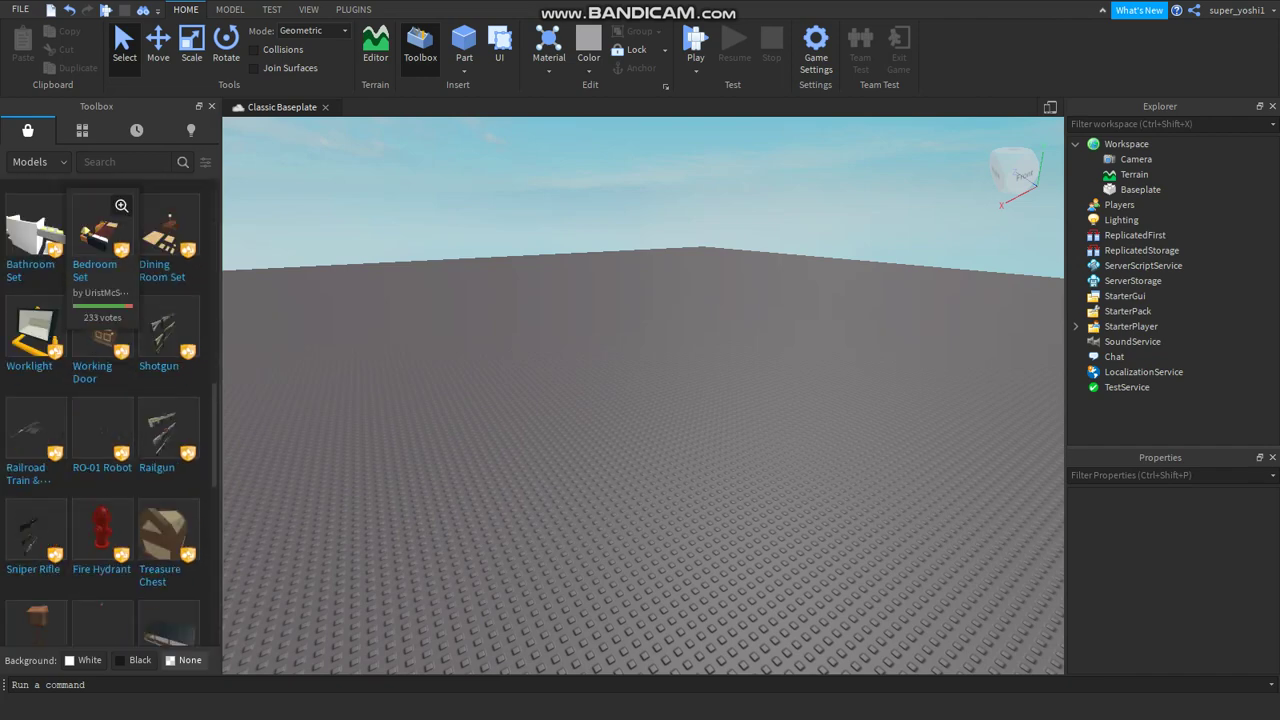
{"action": "scroll", "coordinate": [100, 470], "scroll_direction": "down", "scroll_amount": 10}
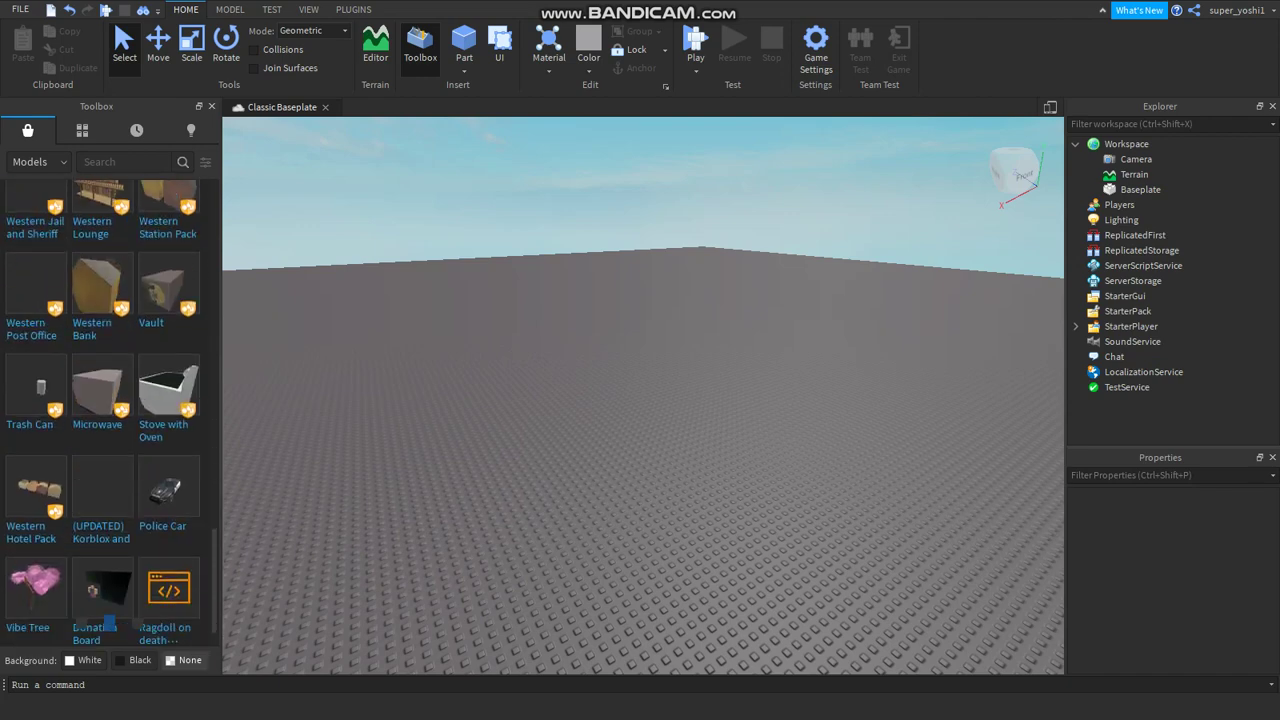
{"action": "scroll", "coordinate": [100, 450], "scroll_direction": "down", "scroll_amount": 1}
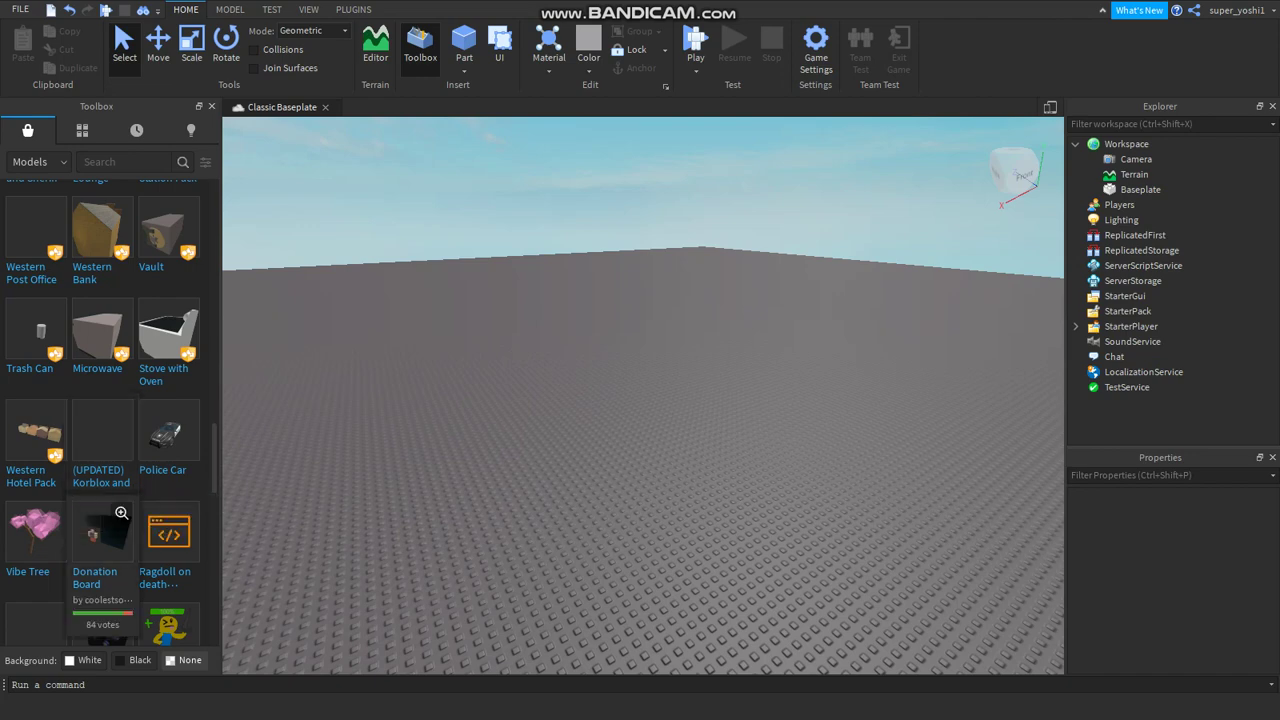
{"action": "scroll", "coordinate": [100, 580], "scroll_direction": "down", "scroll_amount": 6}
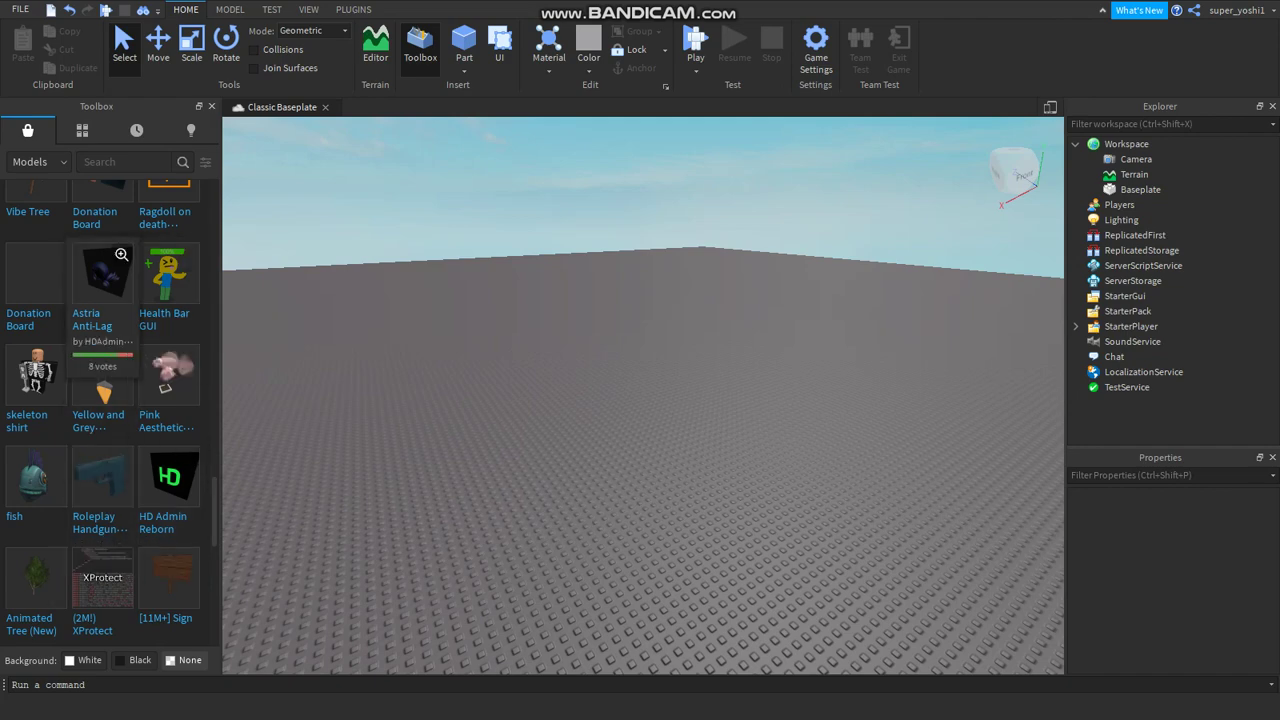
{"action": "scroll", "coordinate": [110, 414], "scroll_direction": "up", "scroll_amount": 8}
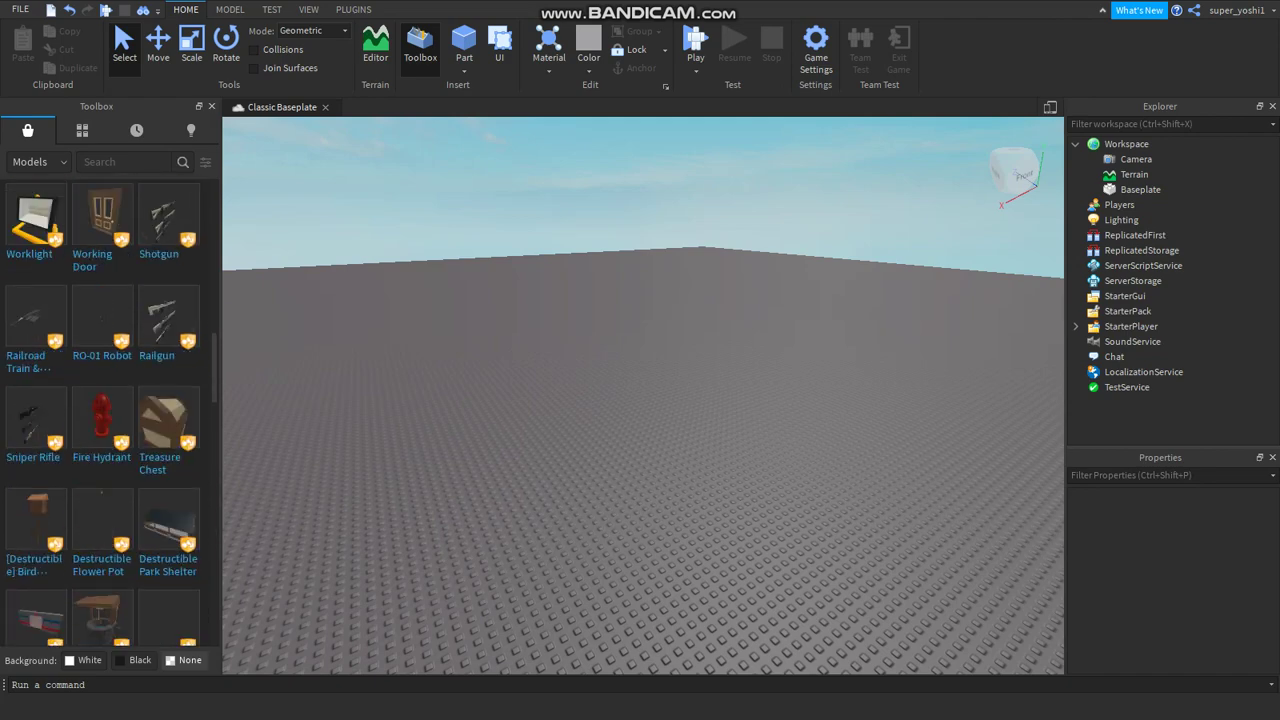
{"action": "scroll", "coordinate": [100, 230], "scroll_direction": "up", "scroll_amount": 8}
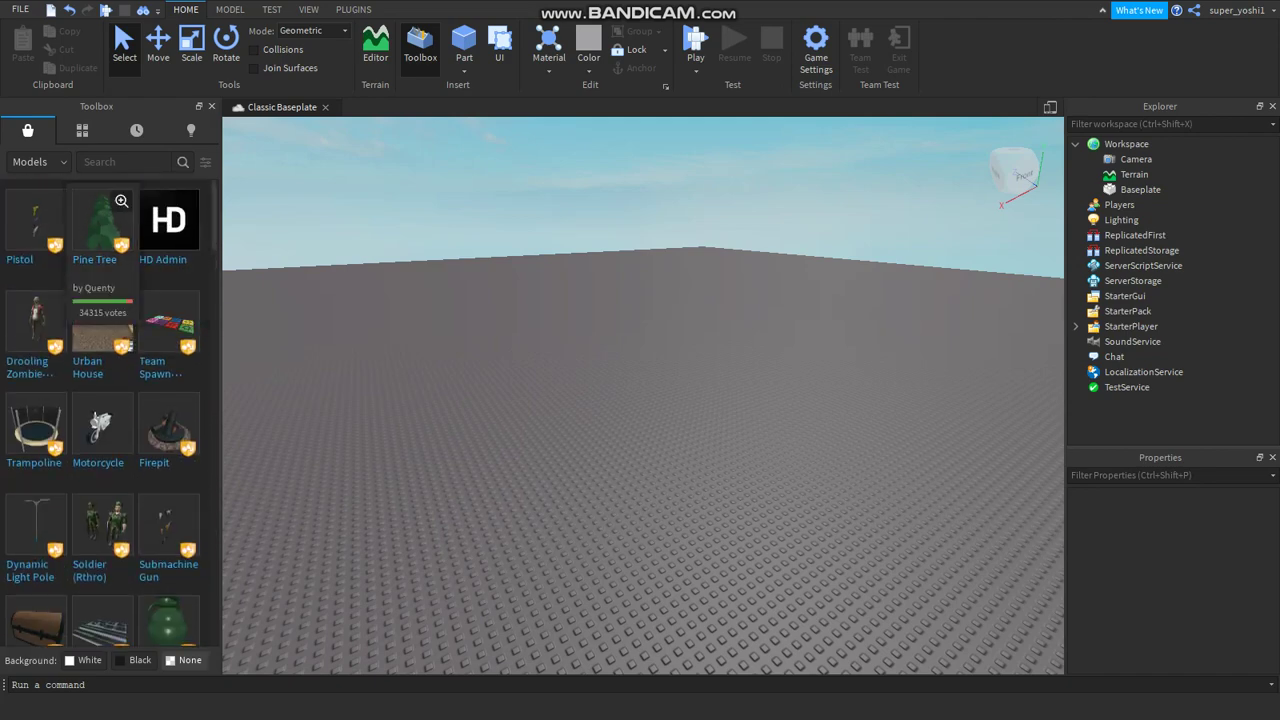
{"action": "left_click", "coordinate": [168, 220]}
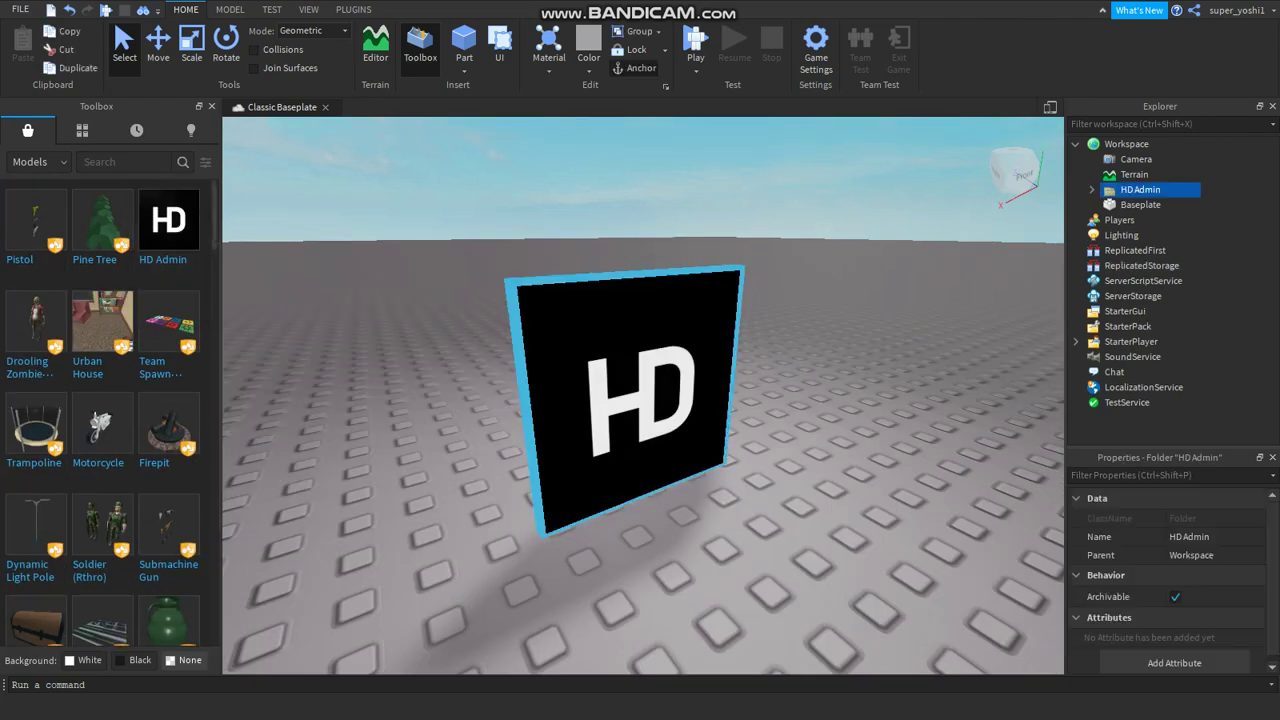
Start a playtest and look through the commands list in the HD Admin panel.
{"action": "key", "text": "F5"}
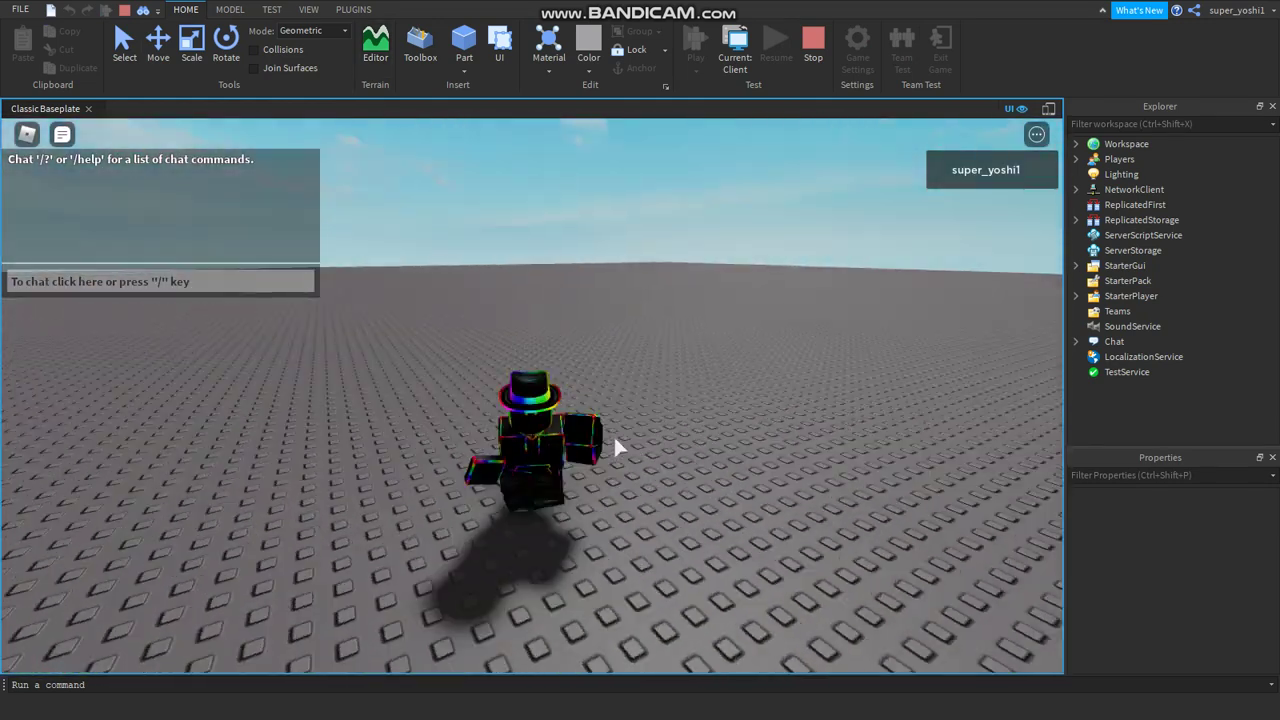
{"action": "left_click", "coordinate": [146, 280]}
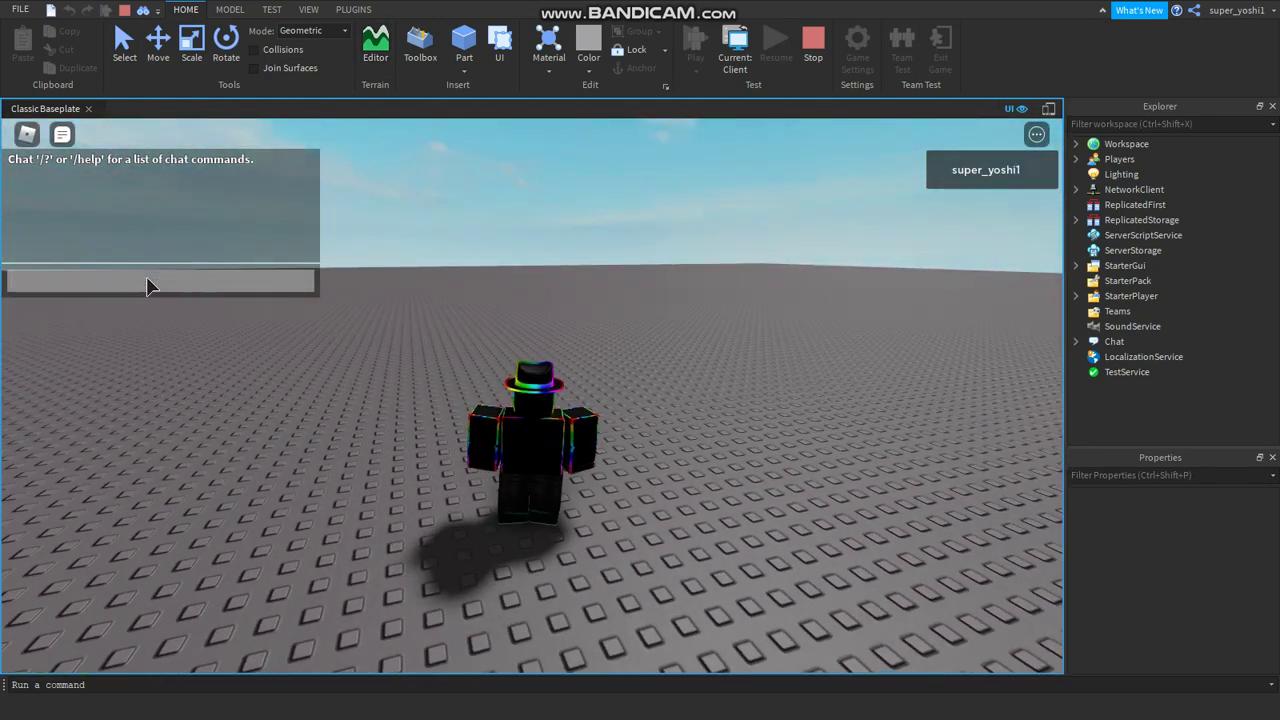
{"action": "type", "text": "/"}
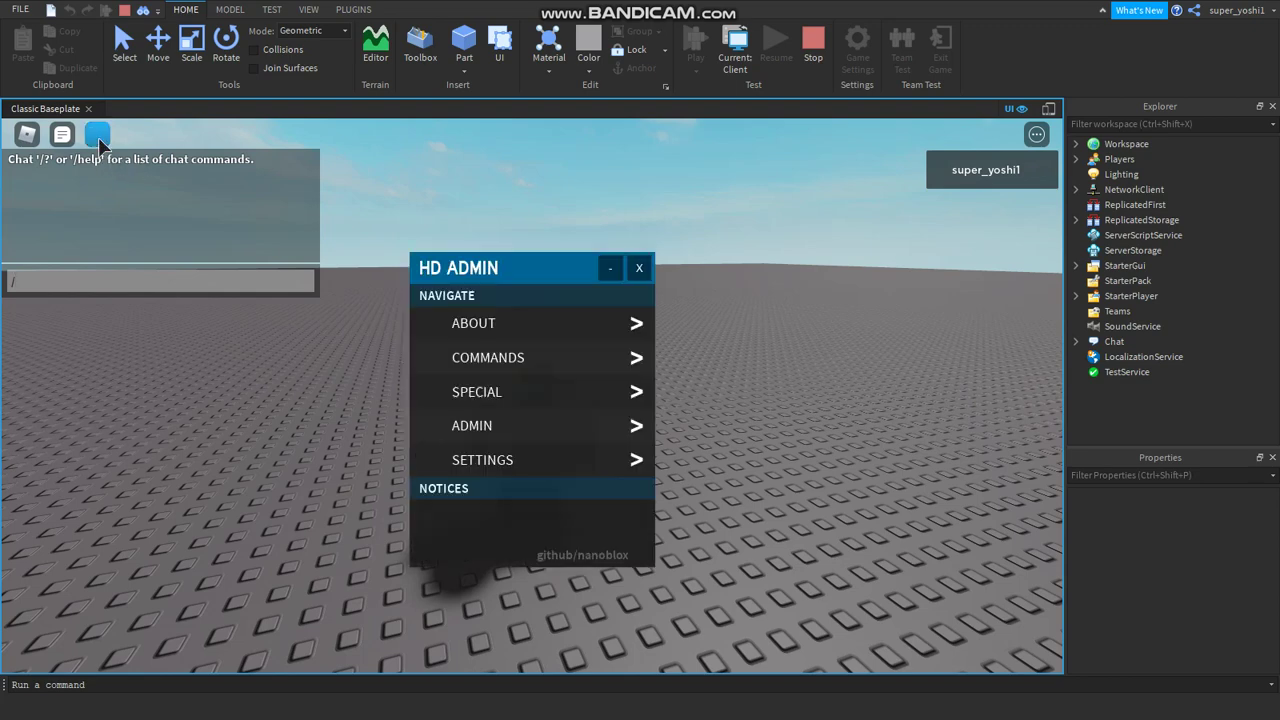
{"action": "left_click", "coordinate": [97, 134]}
{"action": "left_click", "coordinate": [527, 356]}
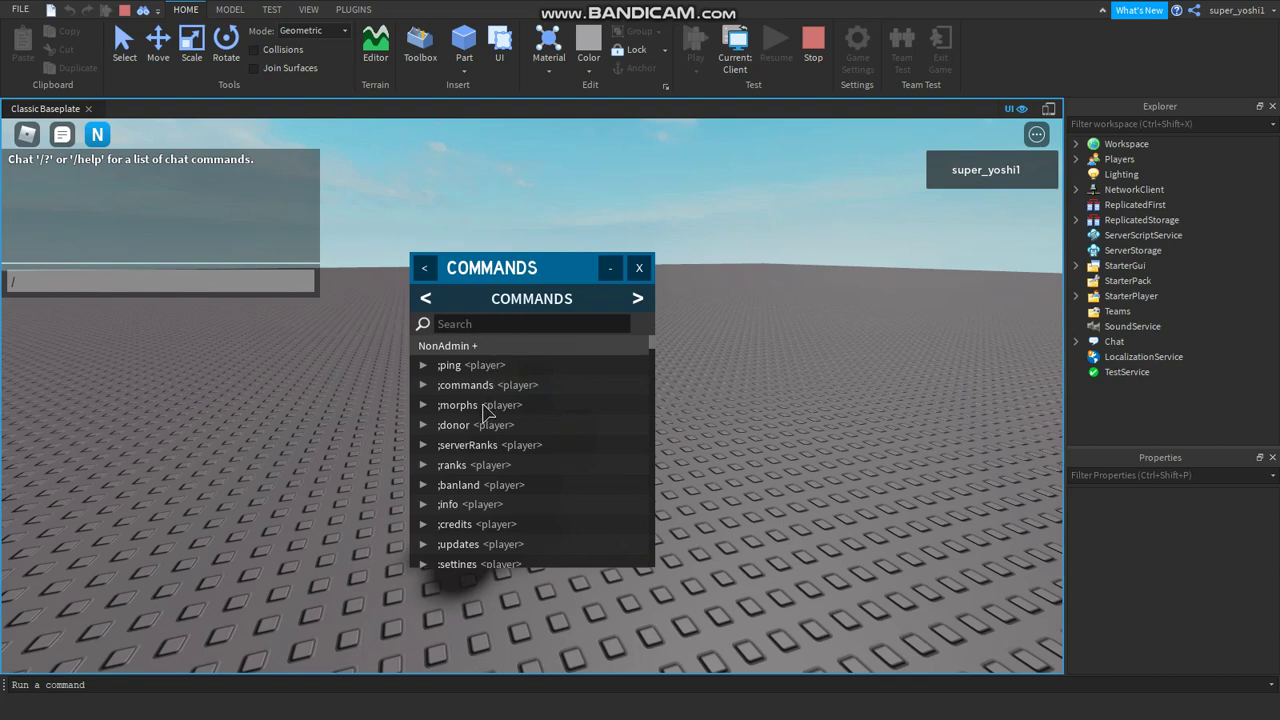
{"action": "left_click", "coordinate": [220, 290]}
{"action": "scroll", "coordinate": [600, 426], "scroll_direction": "down", "scroll_amount": 5}
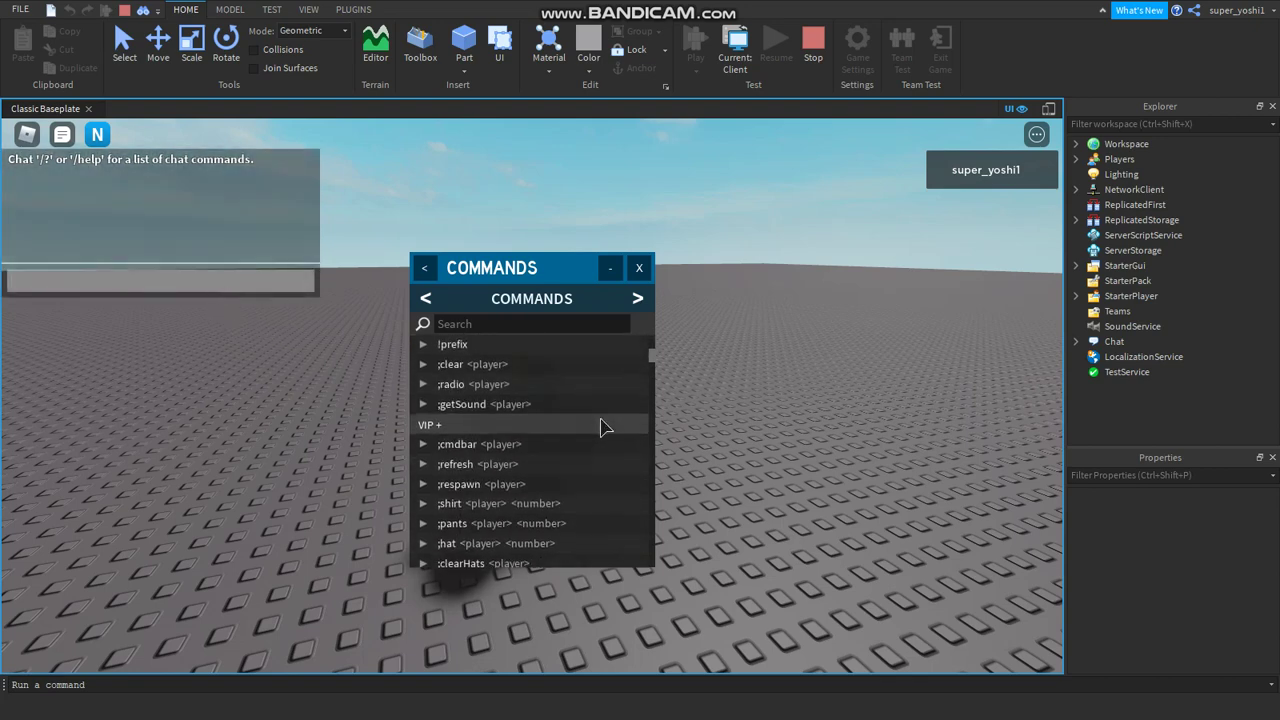
{"action": "scroll", "coordinate": [560, 453], "scroll_direction": "up", "scroll_amount": 5}
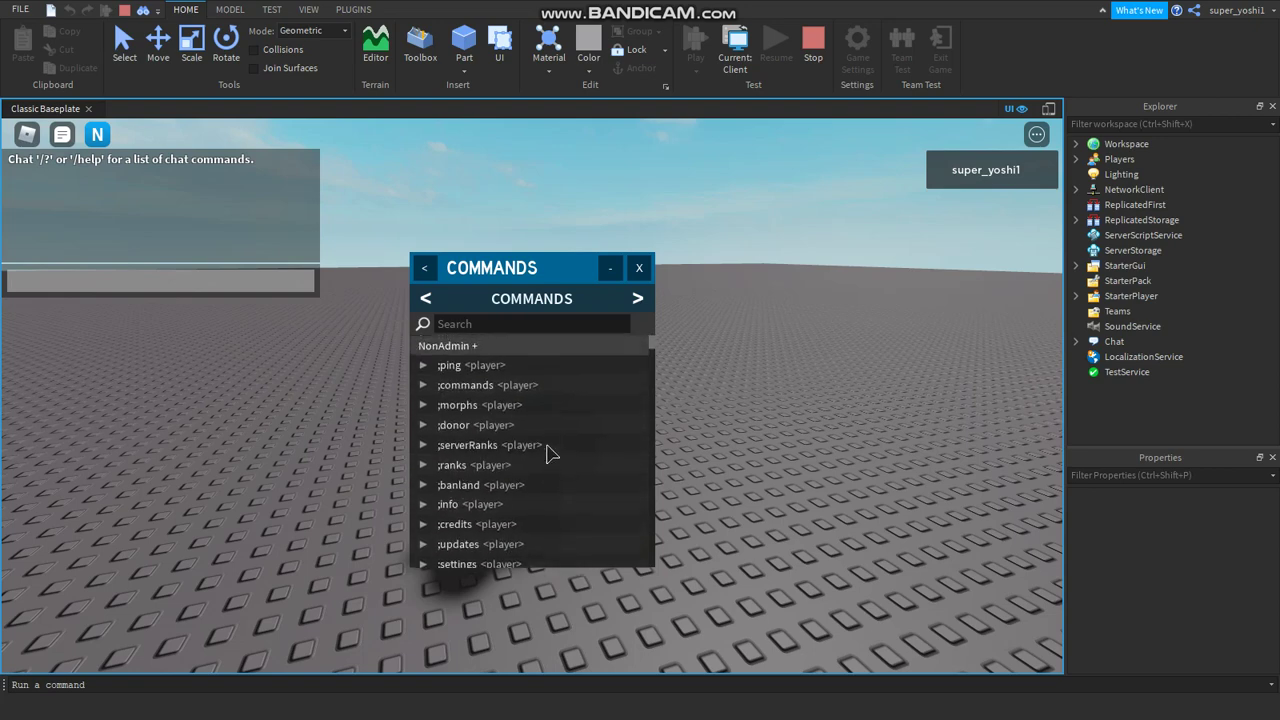
{"action": "scroll", "coordinate": [535, 480], "scroll_direction": "down", "scroll_amount": 3}
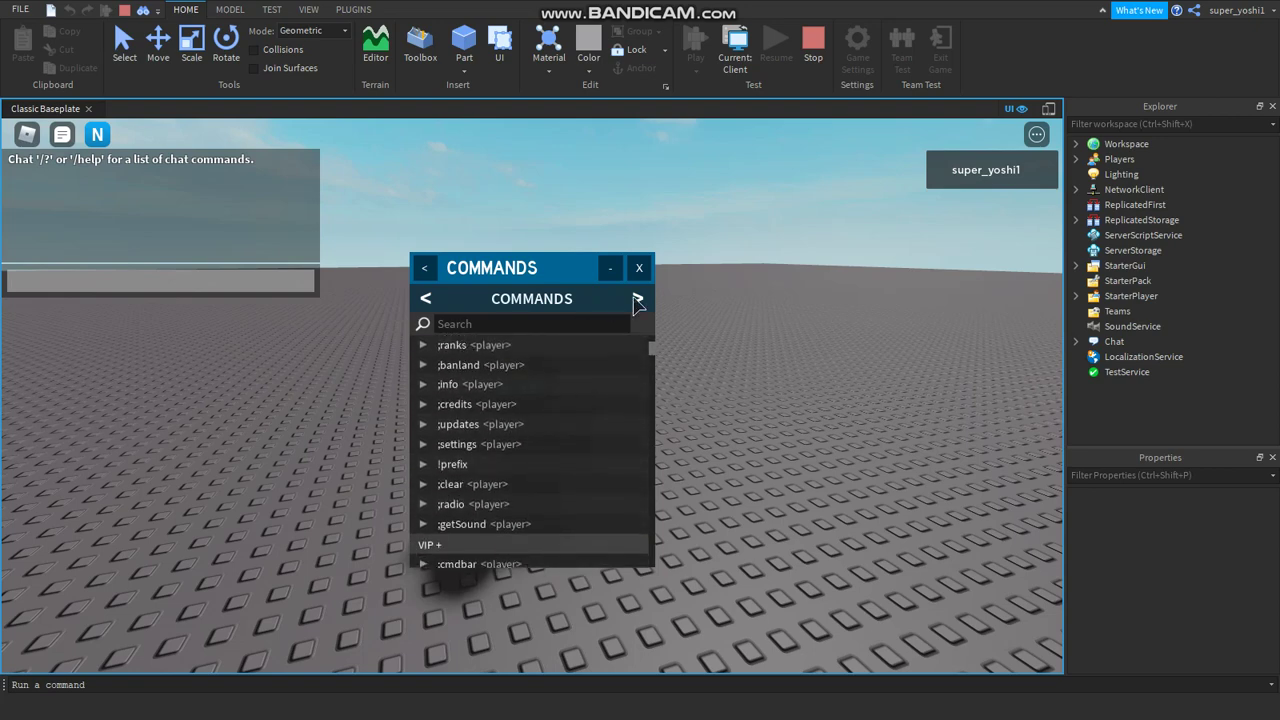
Switch the HD Admin commands window to the Morphs list and search it for "noob".
{"action": "left_click", "coordinate": [637, 299]}
{"action": "scroll", "coordinate": [497, 441], "scroll_direction": "down", "scroll_amount": 3}
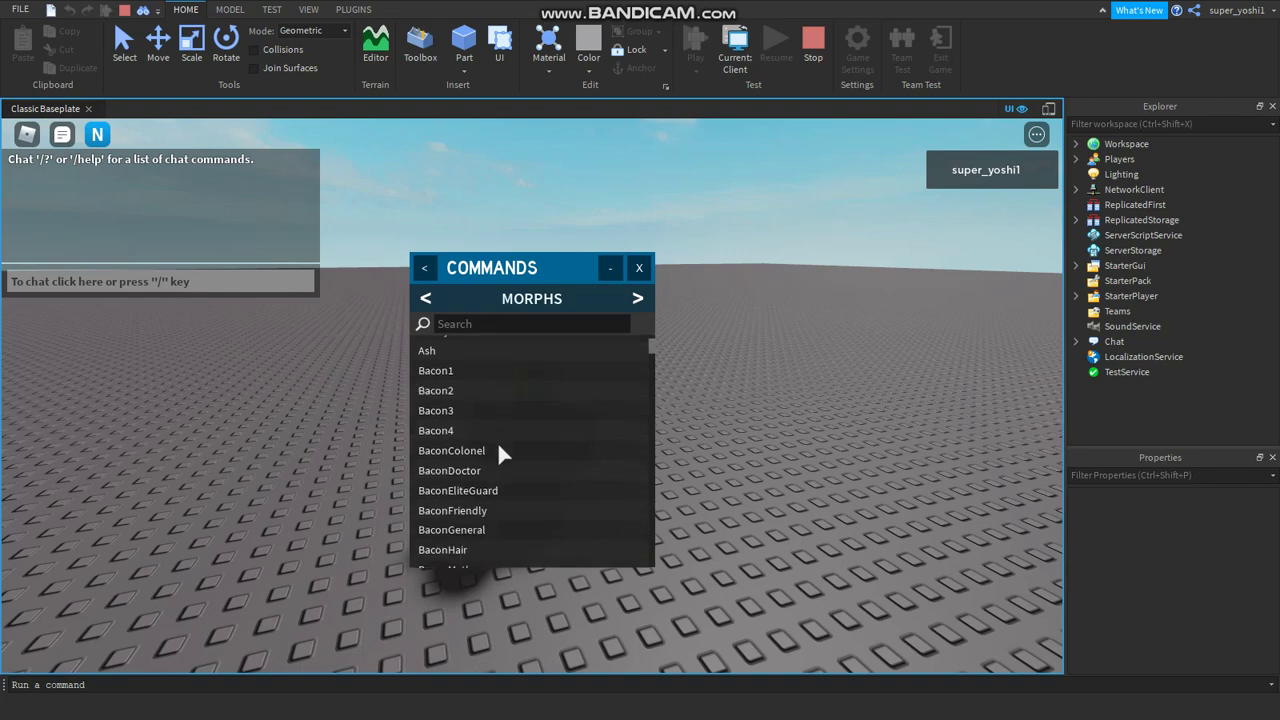
{"action": "scroll", "coordinate": [498, 447], "scroll_direction": "down", "scroll_amount": 3}
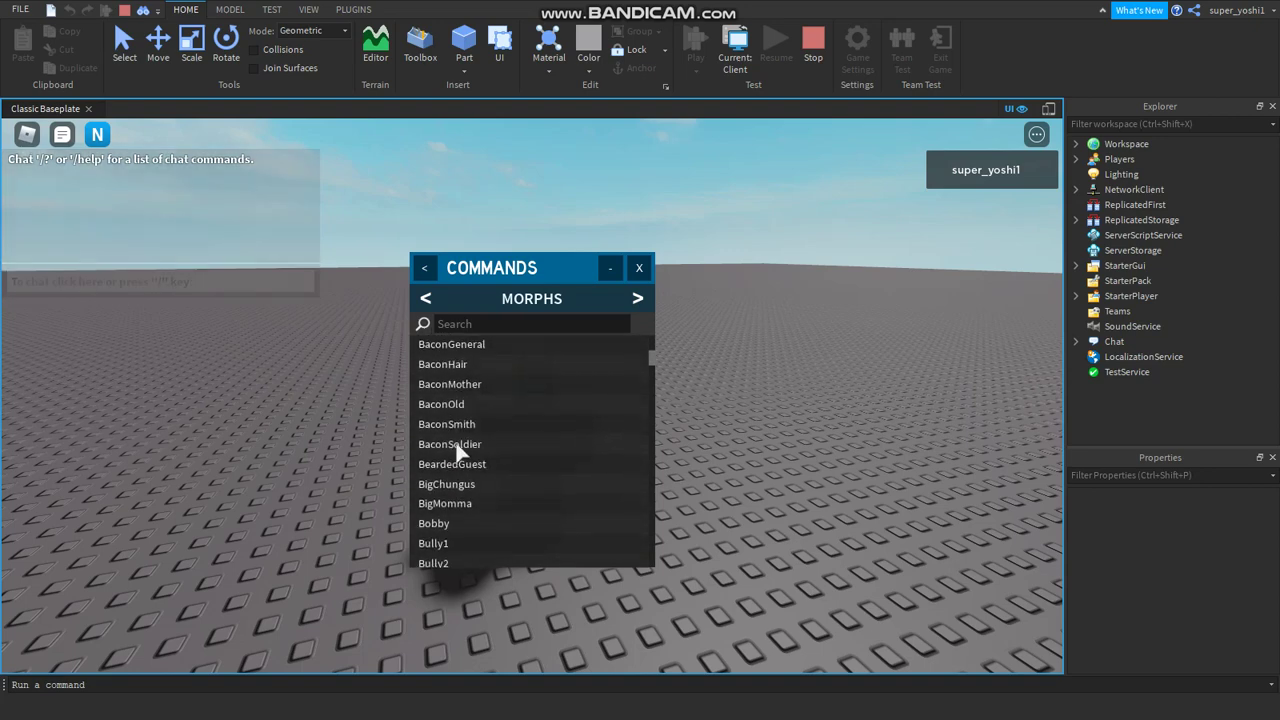
{"action": "scroll", "coordinate": [447, 515], "scroll_direction": "down", "scroll_amount": 3}
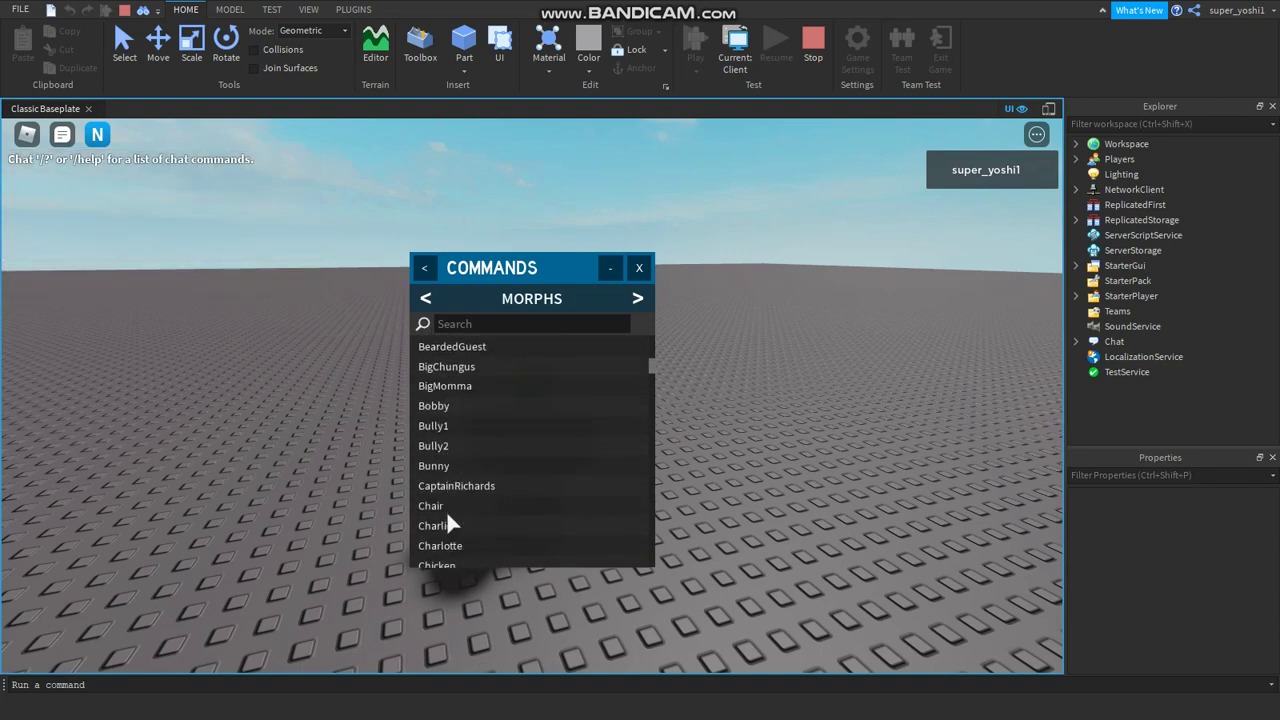
{"action": "scroll", "coordinate": [448, 512], "scroll_direction": "up", "scroll_amount": 9}
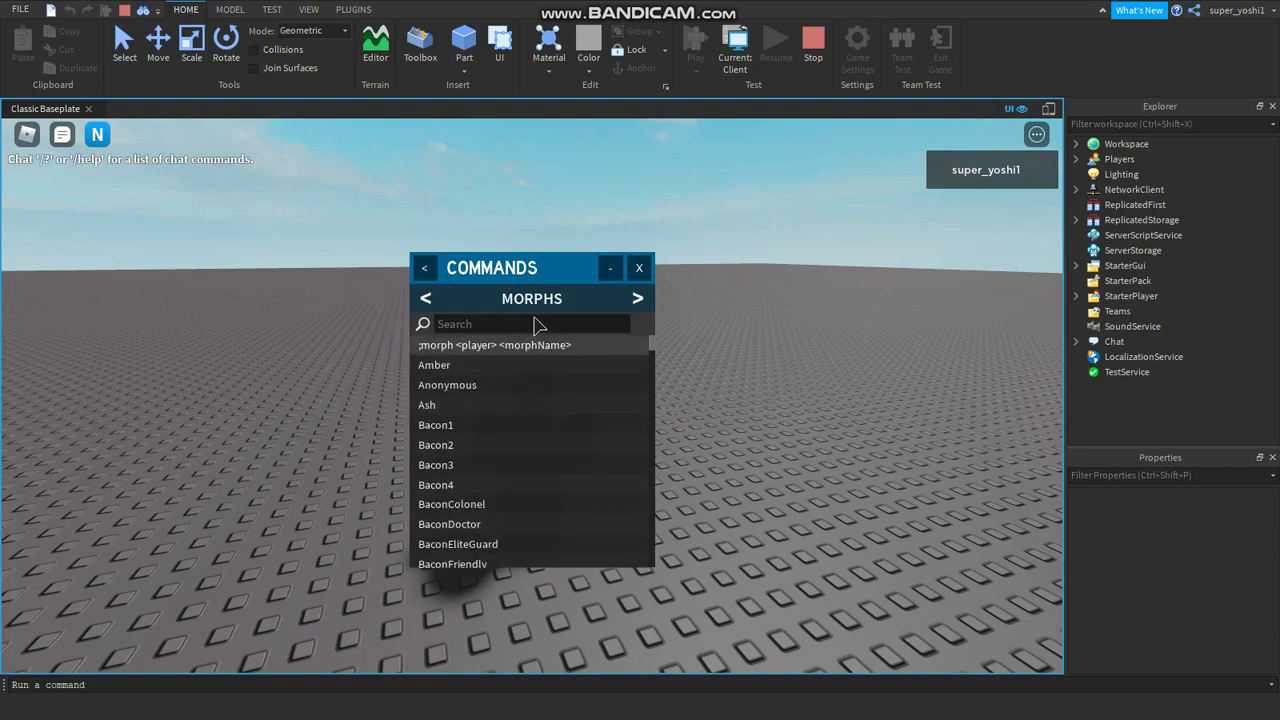
{"action": "type", "text": "noob"}
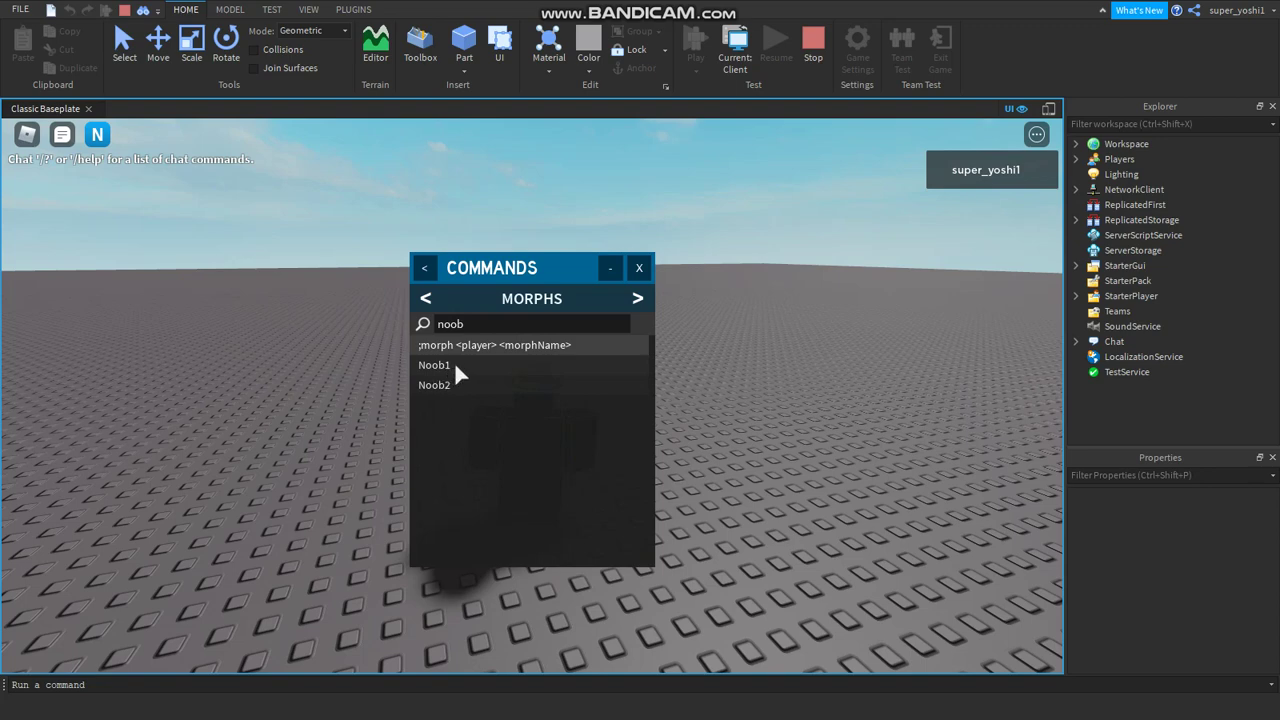
Try to morph the own character by sending the chat command ;morph with the player's username and Noob1, and dismiss the resulting notice.
{"action": "mouse_move", "coordinate": [128, 246]}
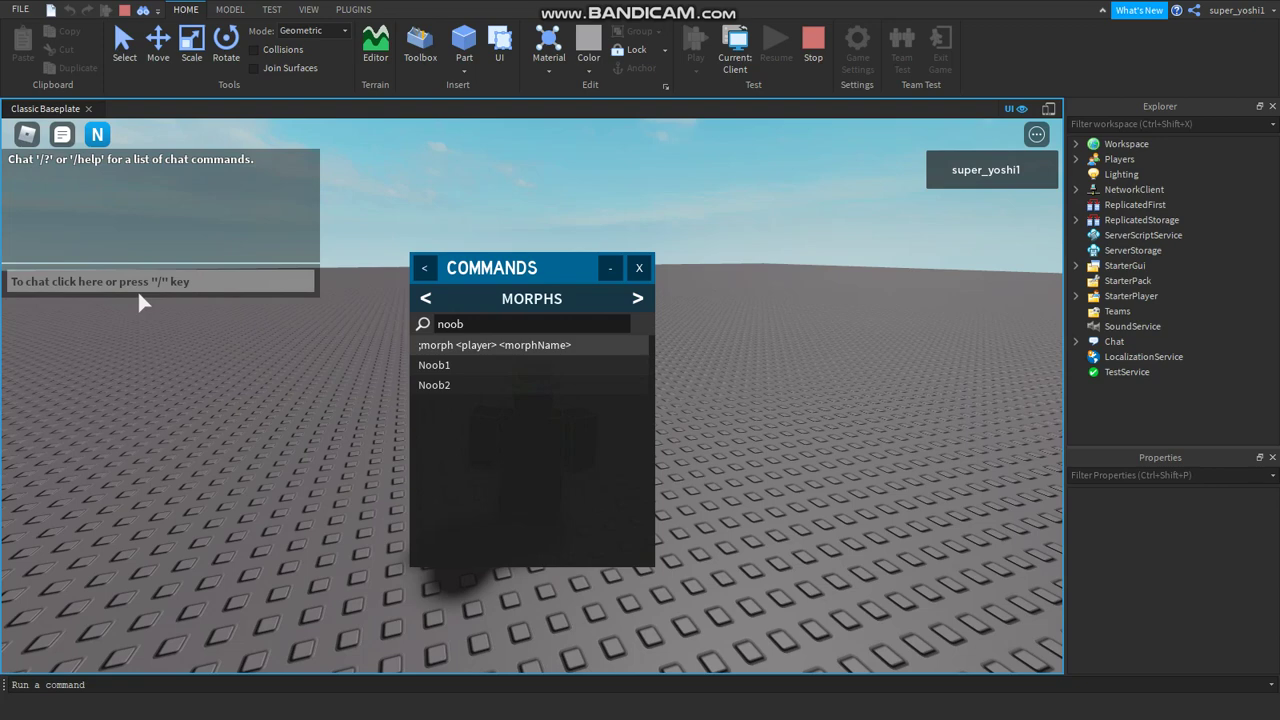
{"action": "left_click", "coordinate": [139, 290]}
{"action": "type", "text": ";mo"}
{"action": "type", "text": "rpo"}
{"action": "left_click", "coordinate": [606, 274]}
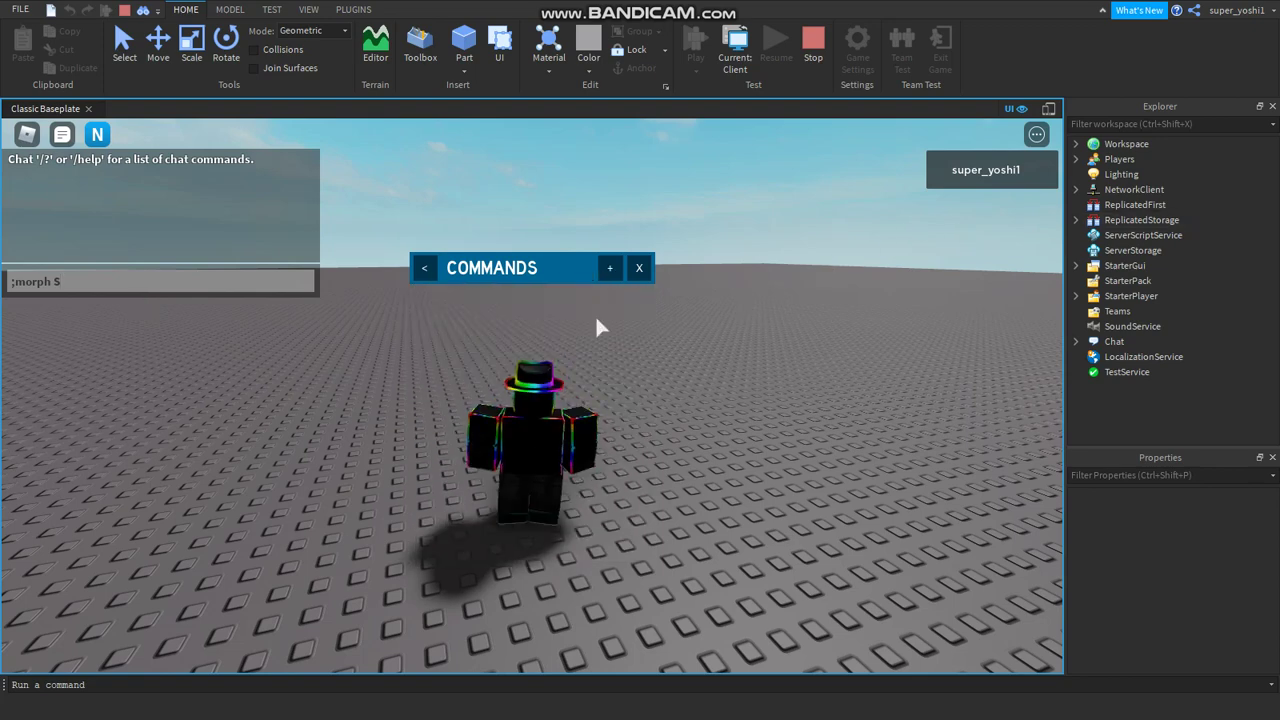
{"action": "right_click_drag", "start_coordinate": [595, 396], "coordinate": [577, 400]}
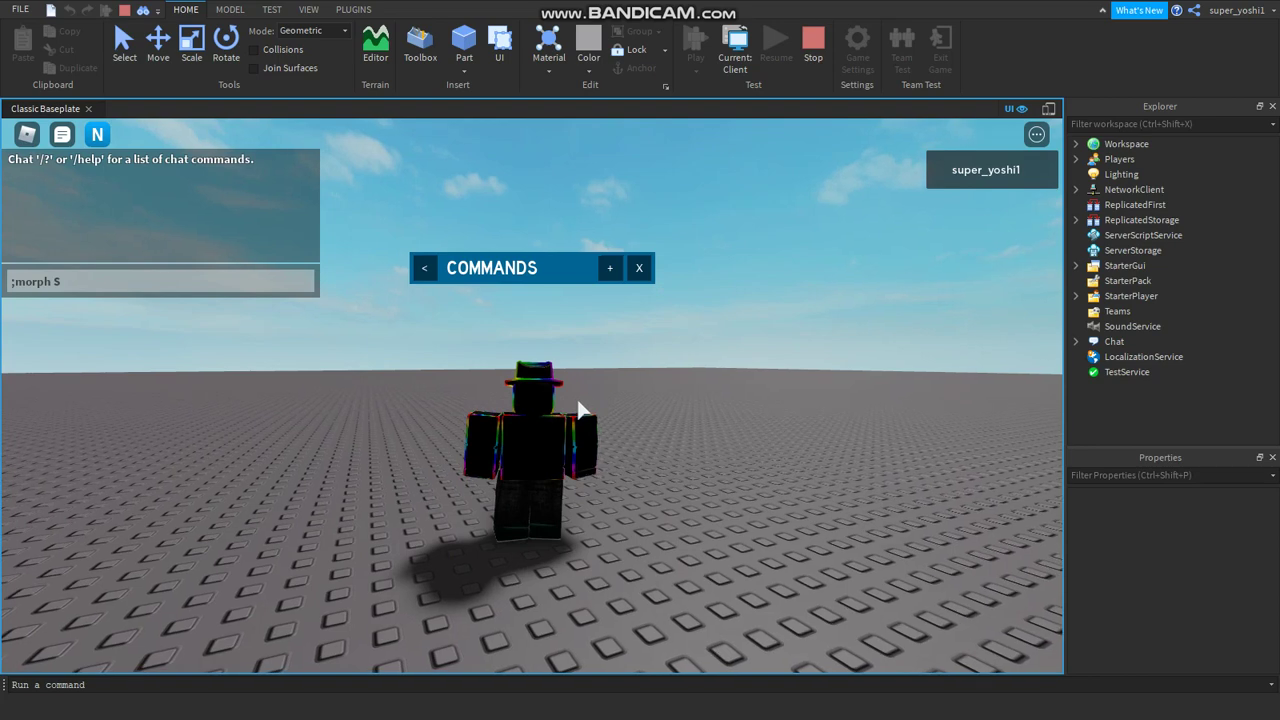
{"action": "left_click", "coordinate": [610, 270]}
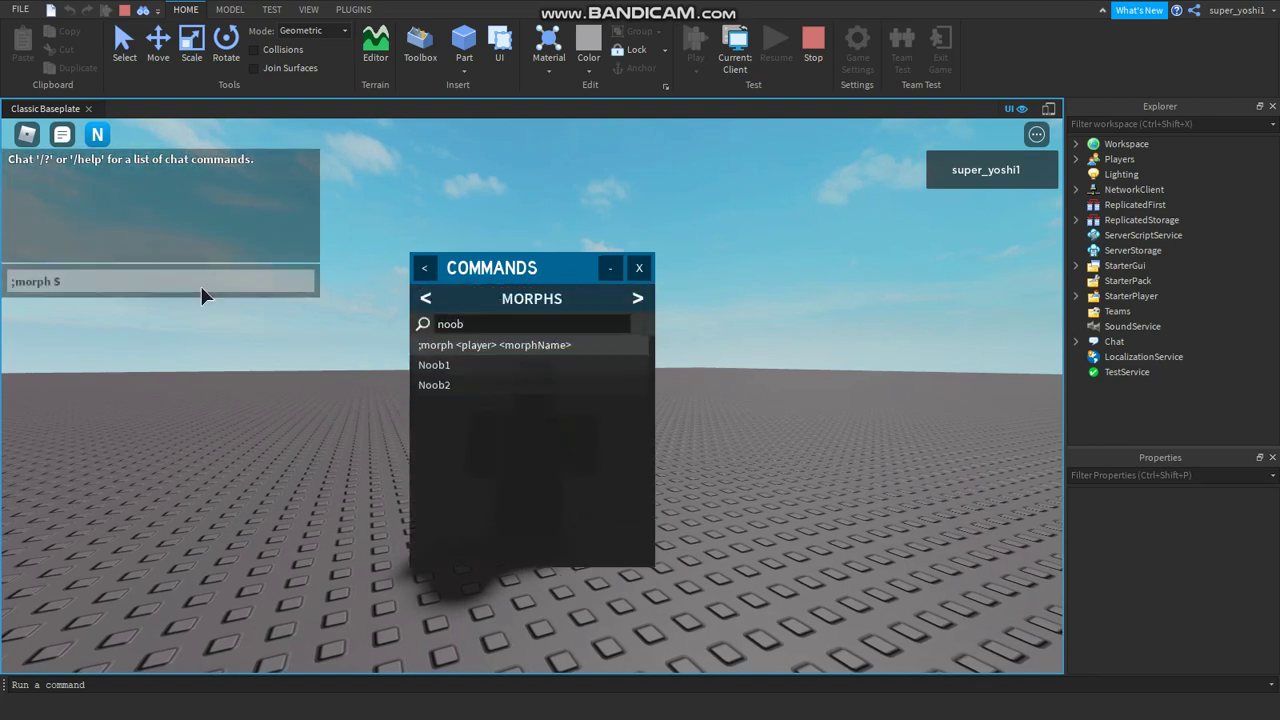
{"action": "key", "text": "BackSpace"}
{"action": "type", "text": "super_yosh"}
{"action": "type", "text": "oob1"}
{"action": "key", "text": "Return"}
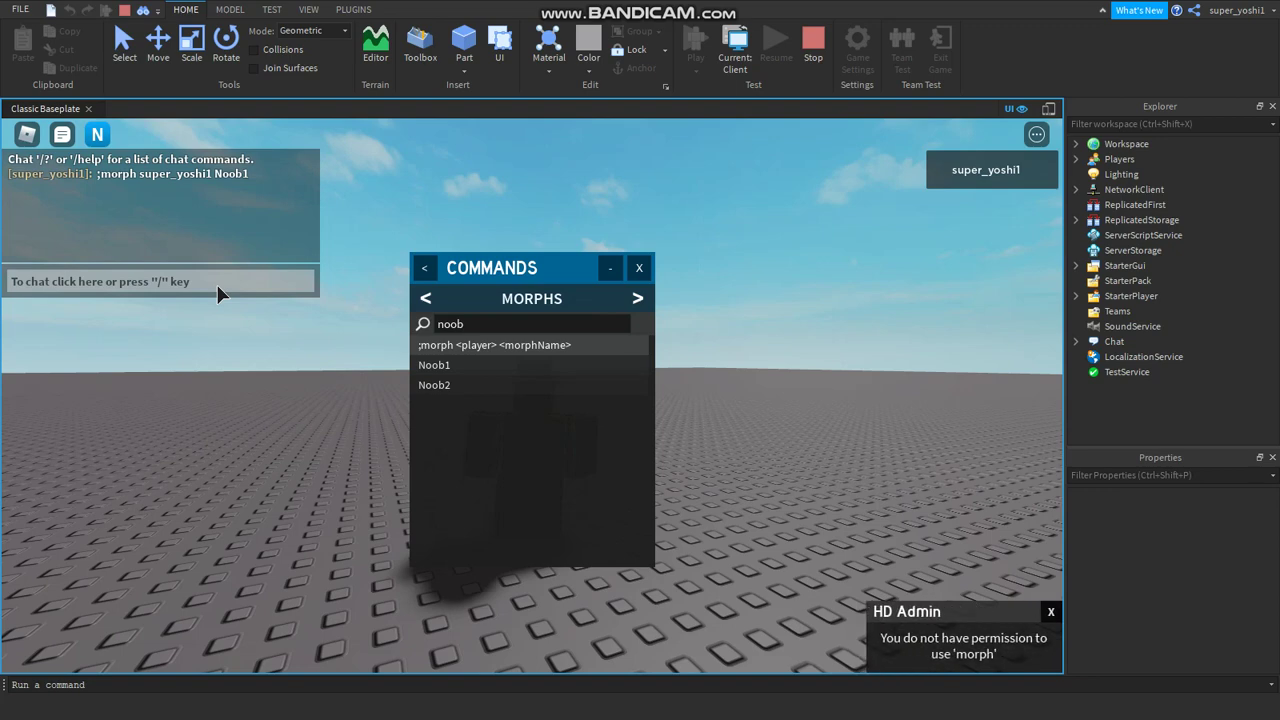
{"action": "left_click", "coordinate": [1051, 611]}
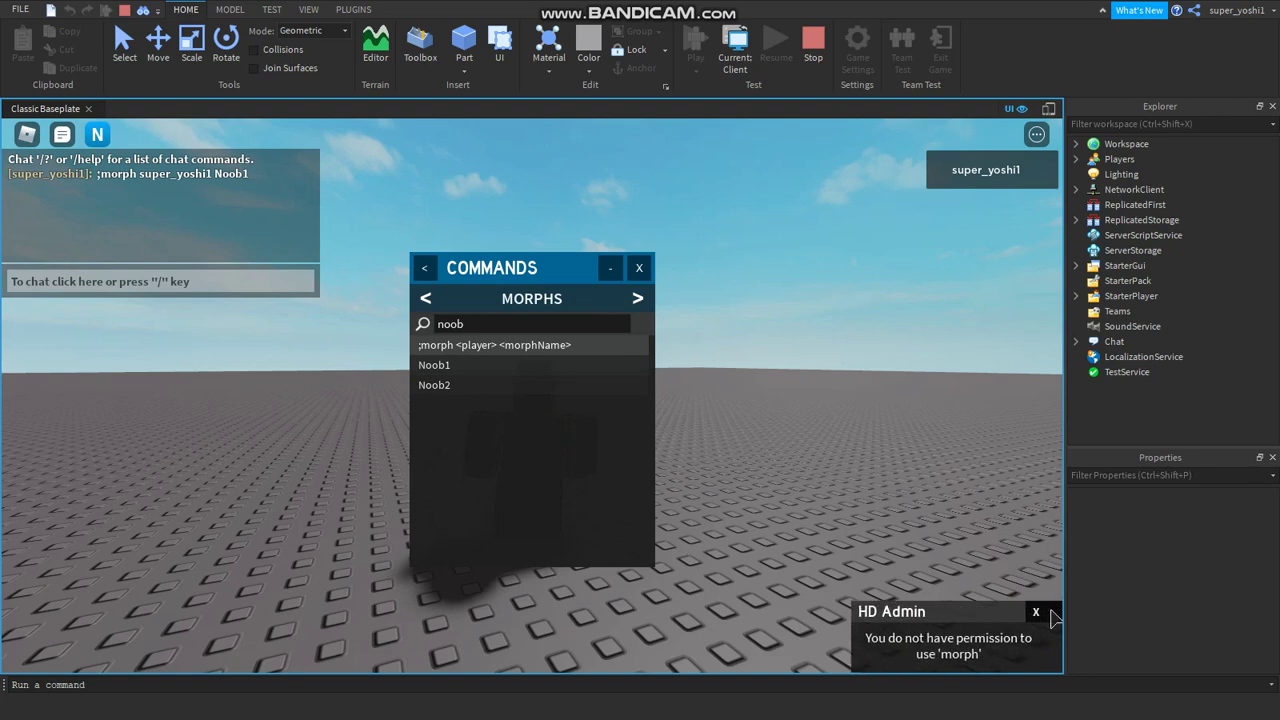
Send the message ":(" in the chat and close the HD Admin commands window.
{"action": "left_click", "coordinate": [190, 284]}
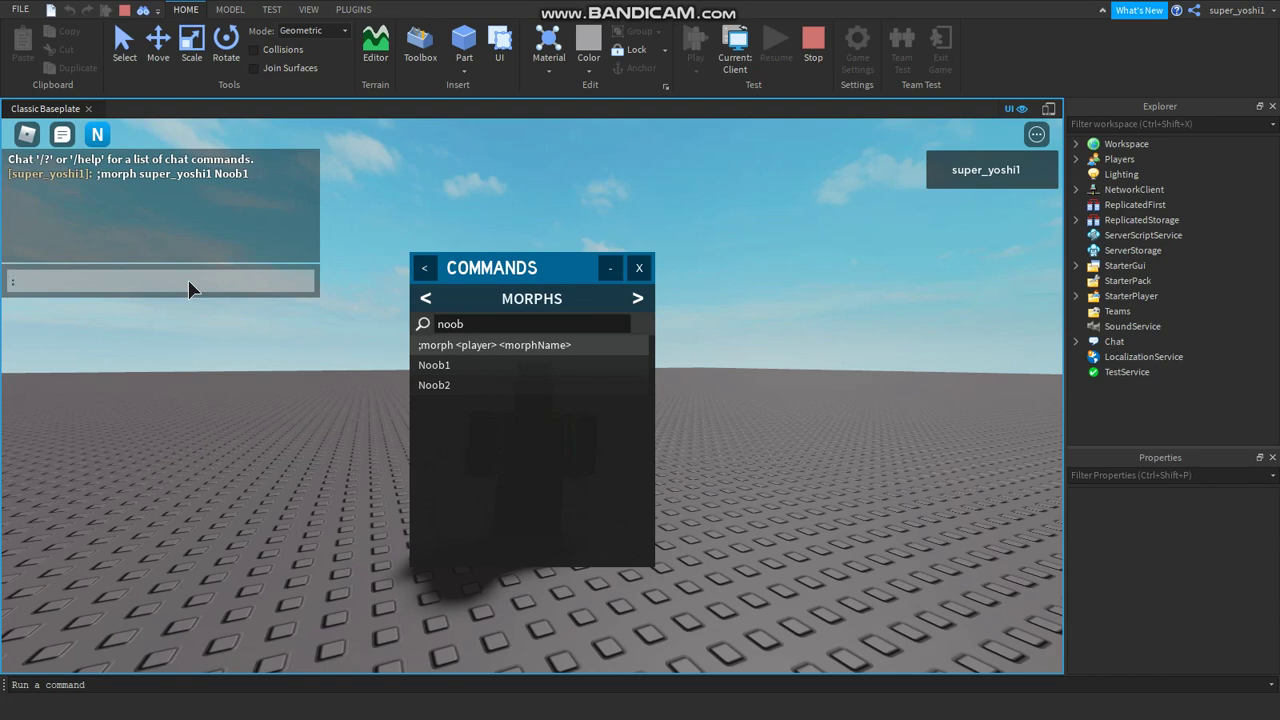
{"action": "type", "text": ":("}
{"action": "key", "text": "Return"}
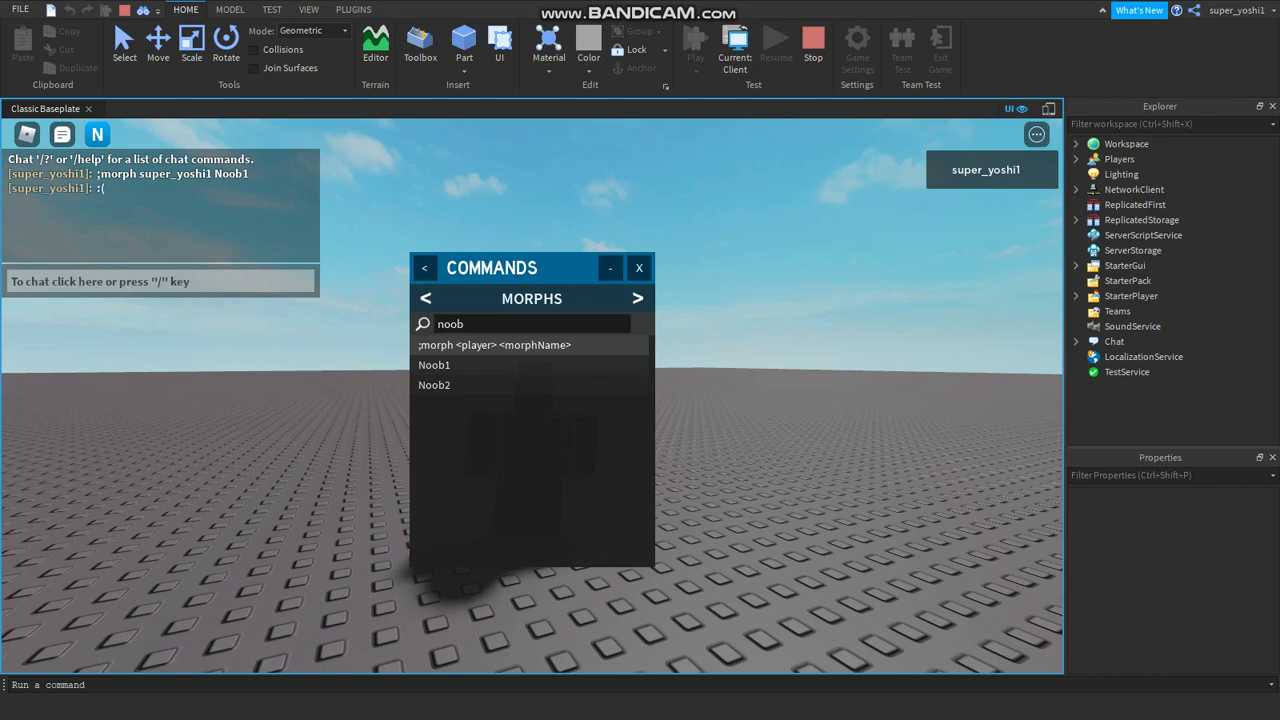
{"action": "left_click", "coordinate": [637, 267]}
Move the character so it is viewed from the front and hide the player list.
{"action": "right_click_drag", "start_coordinate": [634, 264], "coordinate": [870, 288]}
{"action": "key", "text": "w"}
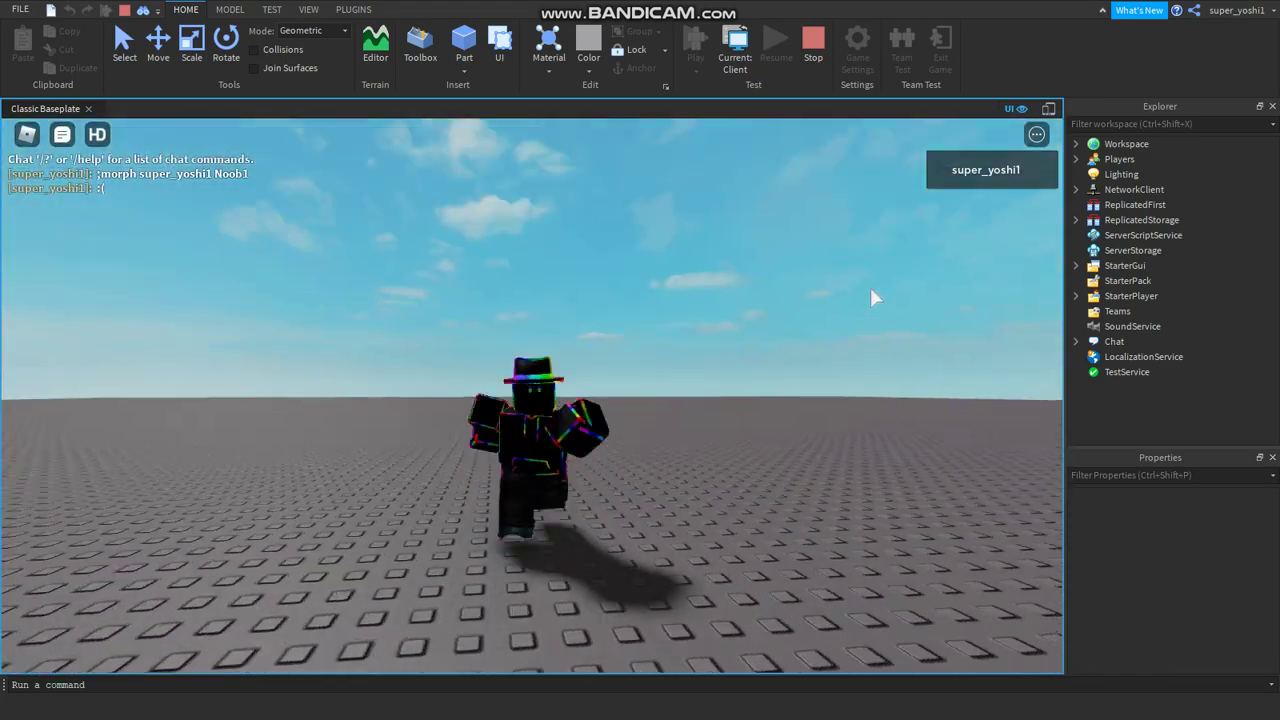
{"action": "key", "text": "Tab"}
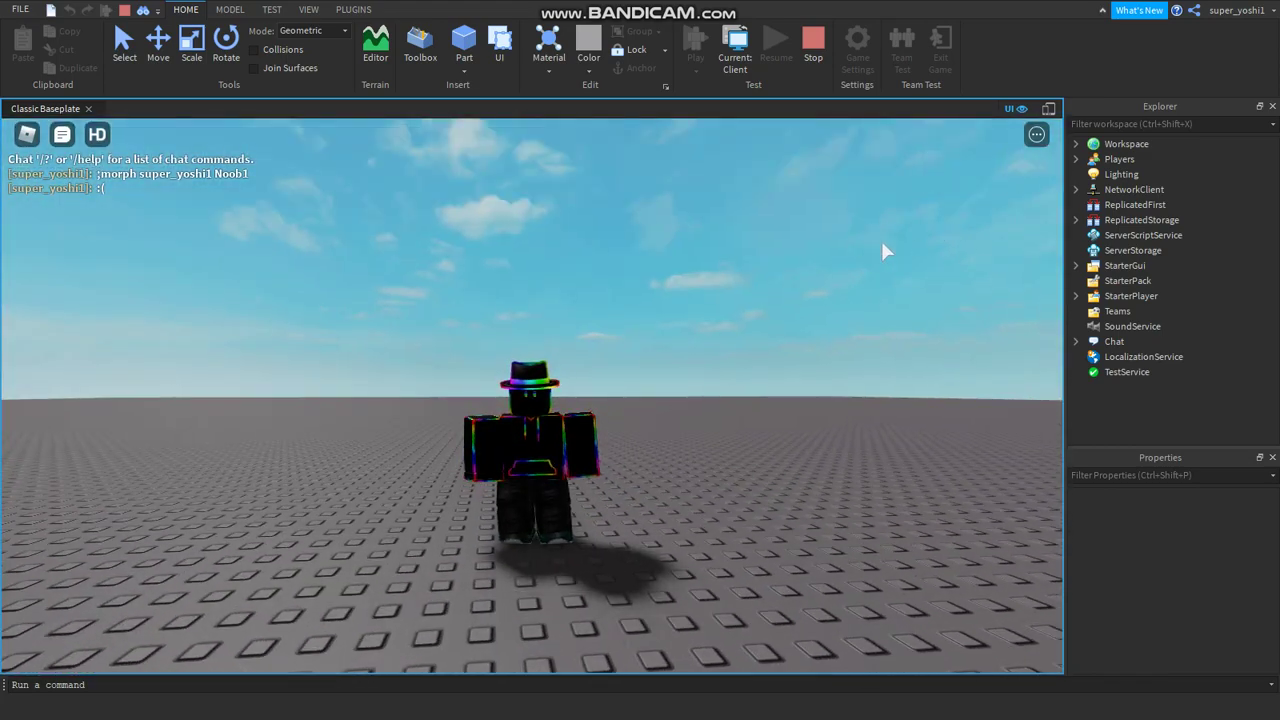
{"action": "key", "text": "space"}
Reopen the Toolbox and insert the Jump Pad from My Models into the running playtest.
{"action": "left_click", "coordinate": [420, 45]}
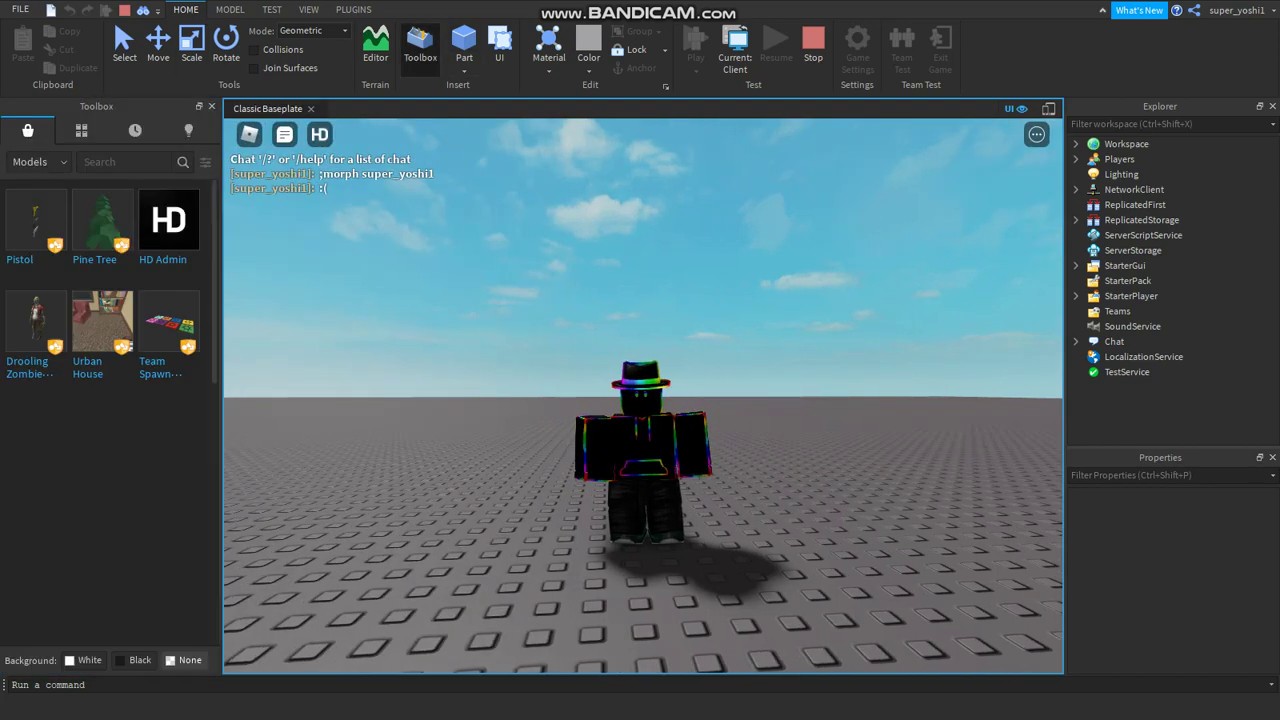
{"action": "scroll", "coordinate": [105, 400], "scroll_direction": "down", "scroll_amount": 6}
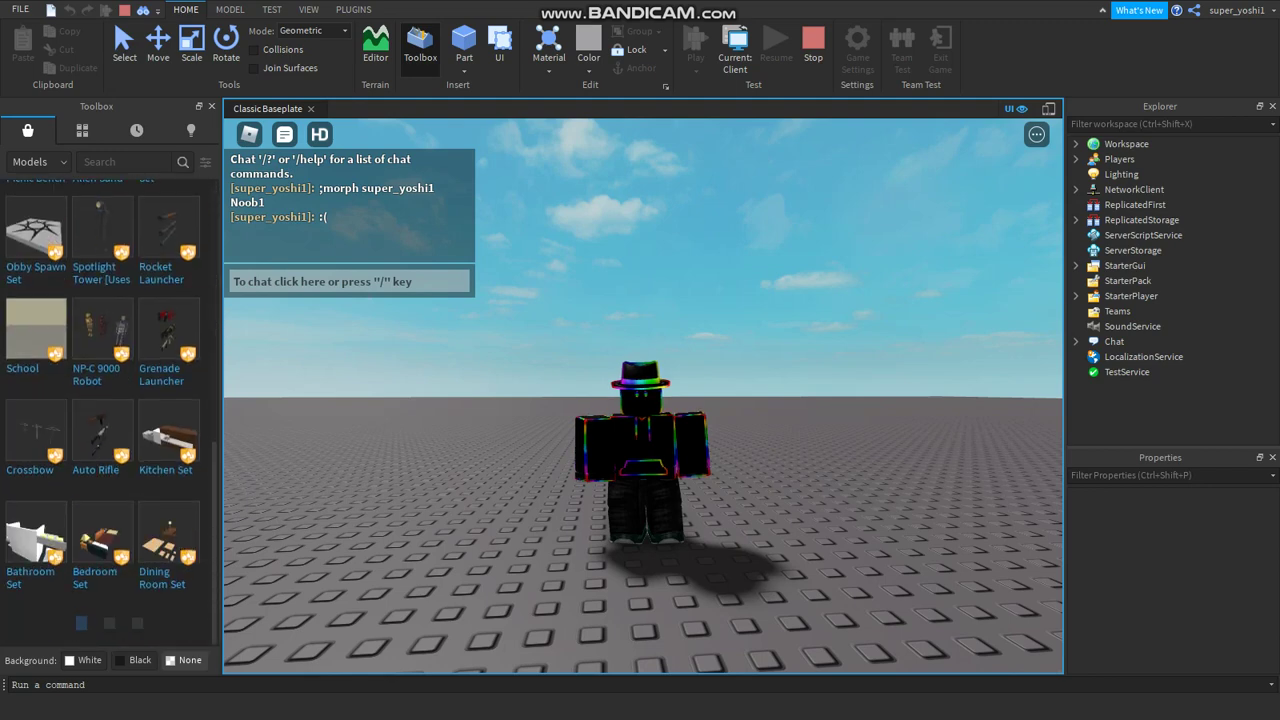
{"action": "left_click", "coordinate": [82, 130]}
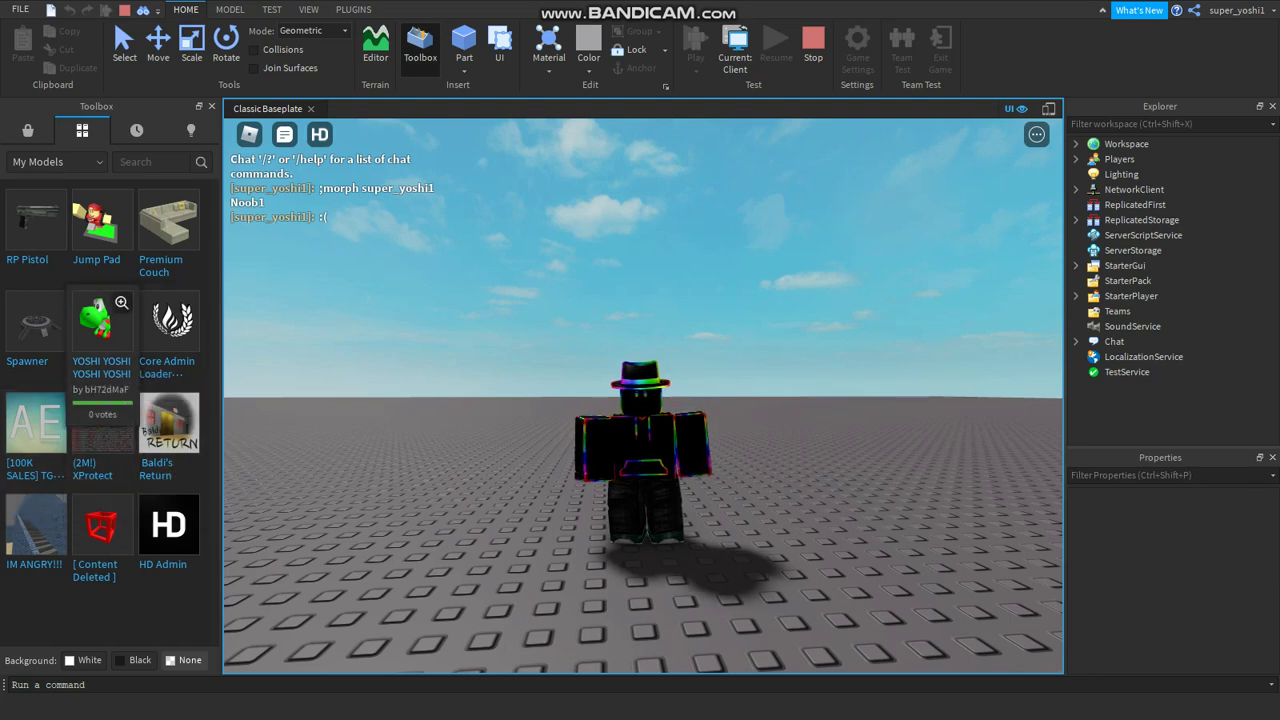
{"action": "left_click", "coordinate": [105, 232]}
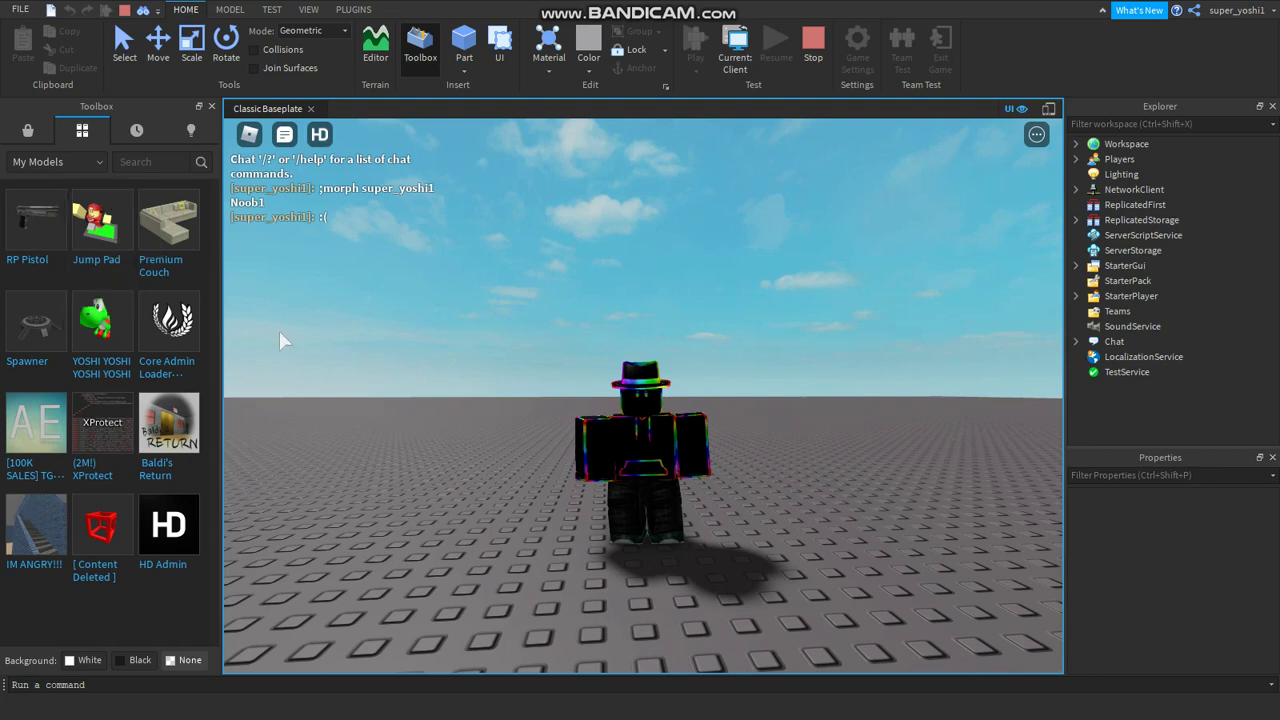
{"action": "key", "text": "s"}
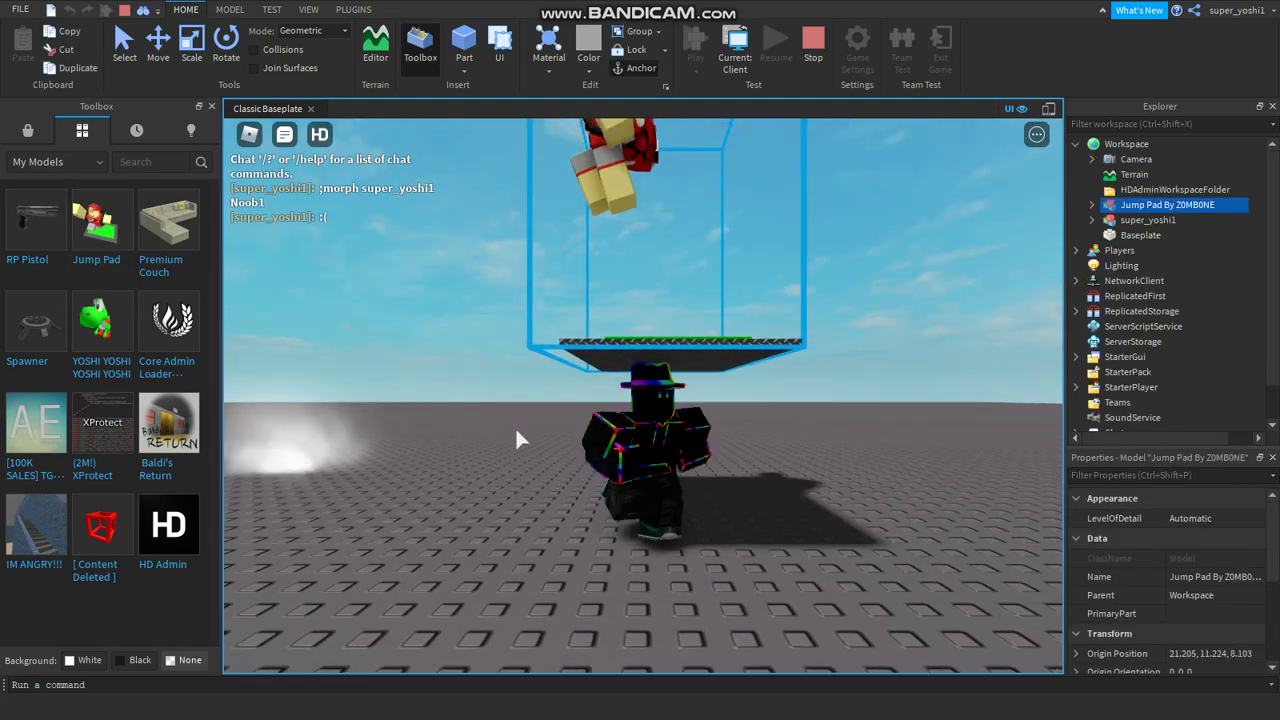
Walk the character around the inserted Jump Pad and view it from several sides.
{"action": "key", "text": "a"}
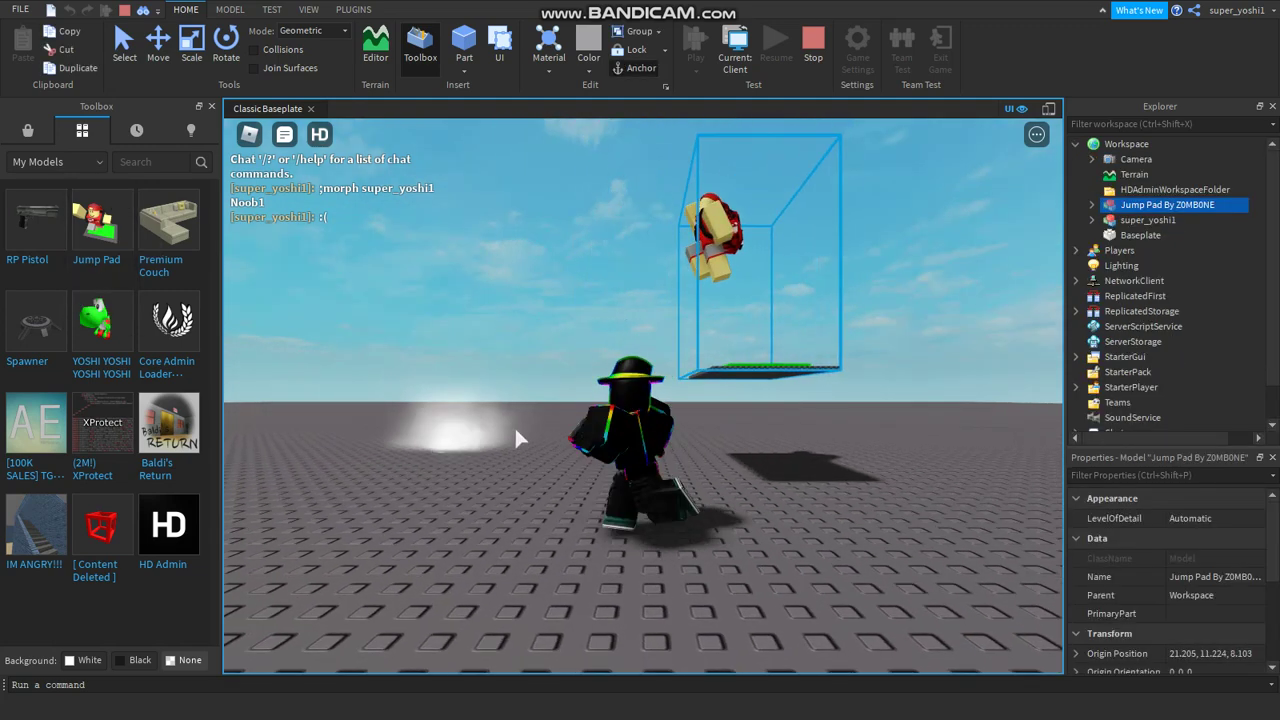
{"action": "right_click_drag", "start_coordinate": [514, 426], "coordinate": [530, 401]}
{"action": "key", "text": "s"}
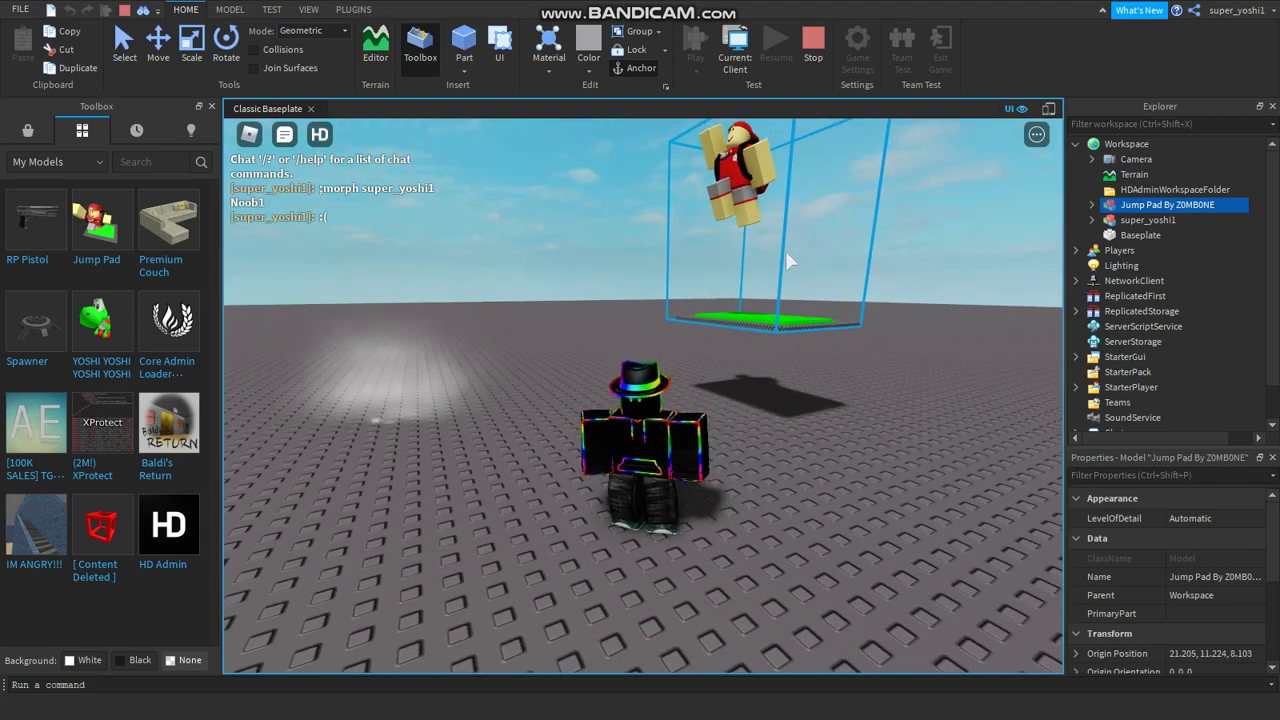
{"action": "mouse_move", "coordinate": [375, 200]}
{"action": "key", "text": "s"}
{"action": "key", "text": "d"}
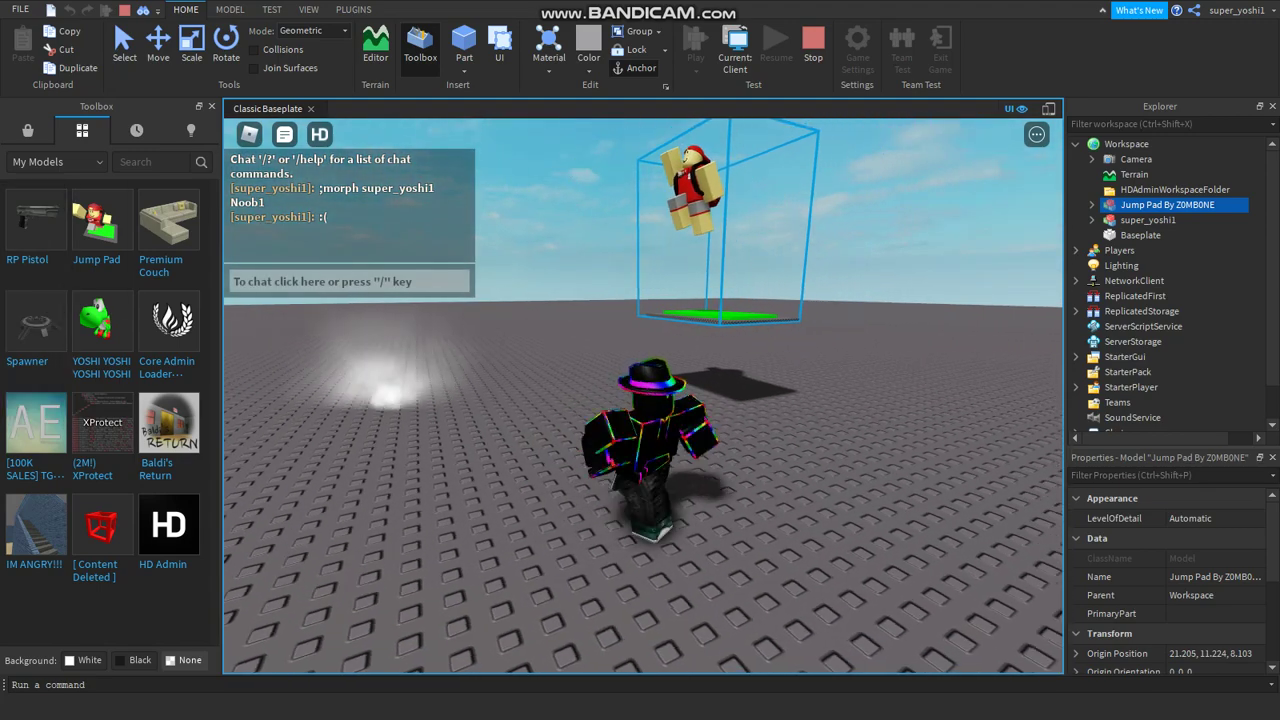
Insert the YOSHI YOSHI YOSHI YOSHI model from My Models into the running playtest and walk the character around it.
{"action": "left_click", "coordinate": [100, 322]}
{"action": "mouse_move", "coordinate": [497, 454]}
{"action": "right_mouse_down"}
{"action": "mouse_move", "coordinate": [478, 428]}
{"action": "mouse_move", "coordinate": [497, 455]}
{"action": "right_mouse_up"}
{"action": "key", "text": "w"}
{"action": "key", "text": "a"}
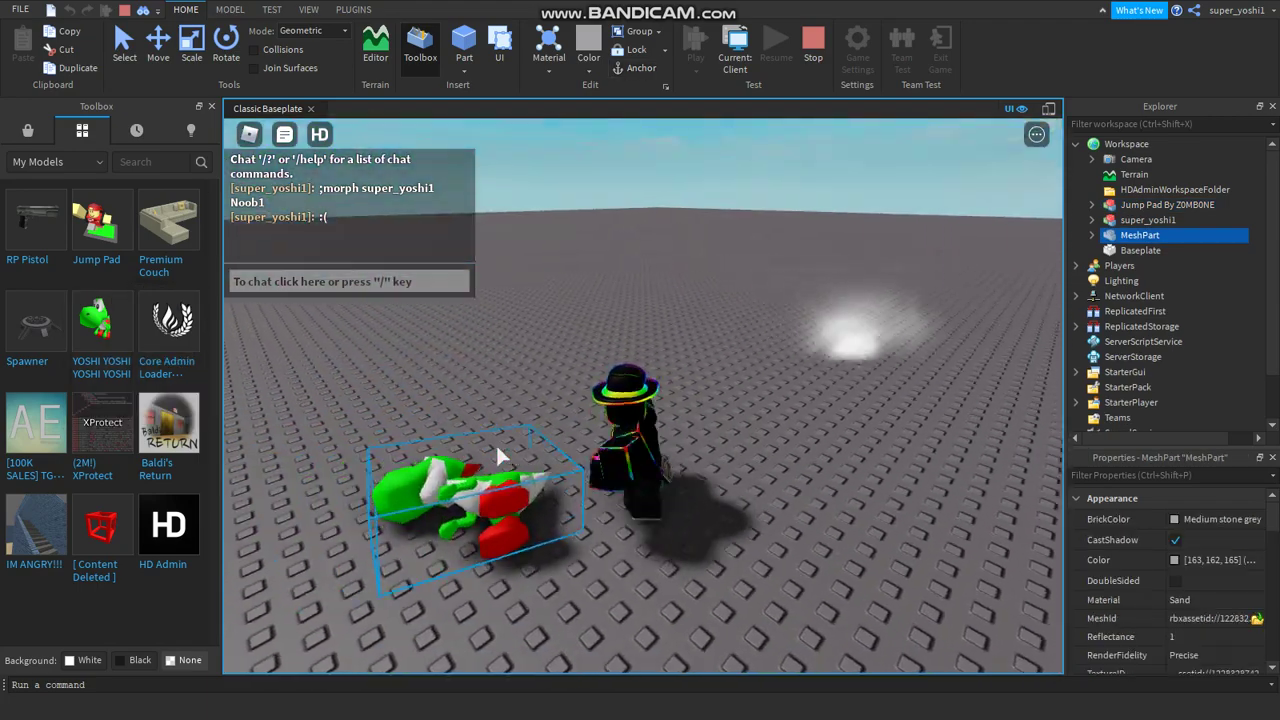
{"action": "key", "text": "s"}
{"action": "key", "text": "d"}
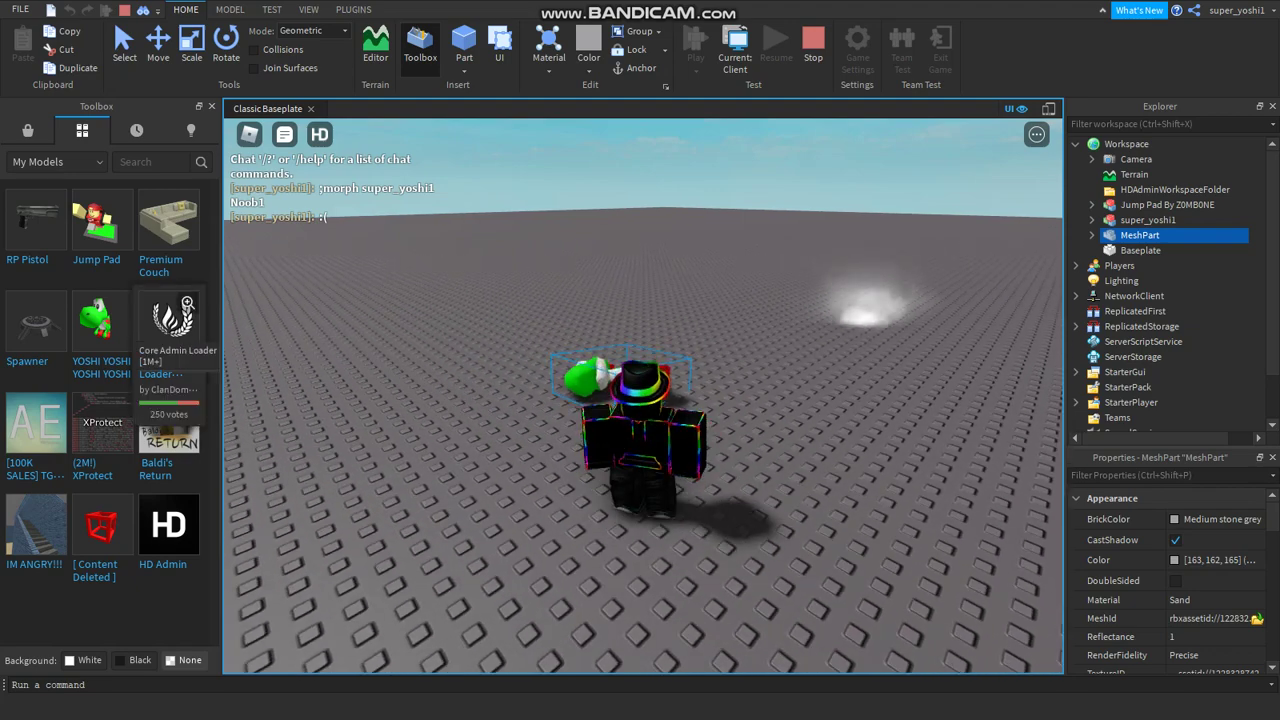
Insert the Core Admin Loader from My Models into the running playtest and walk the character onto the Jump Pad.
{"action": "left_click", "coordinate": [168, 320]}
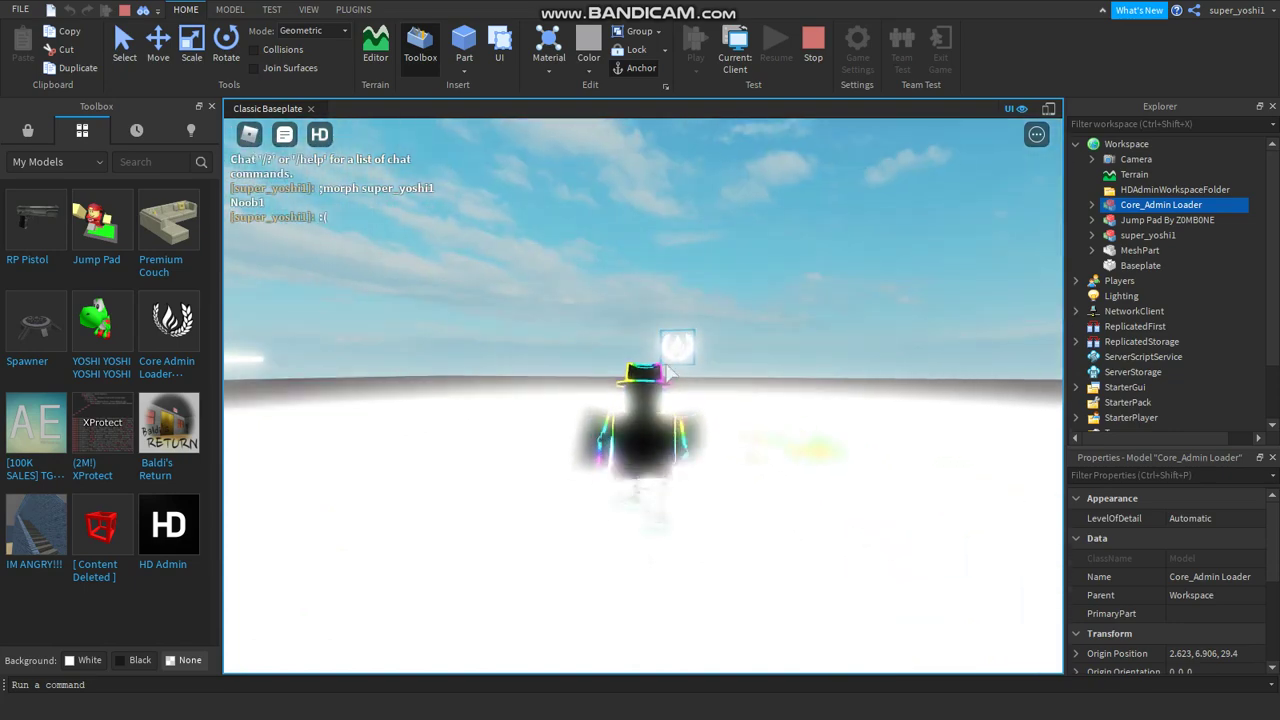
{"action": "key", "text": "a"}
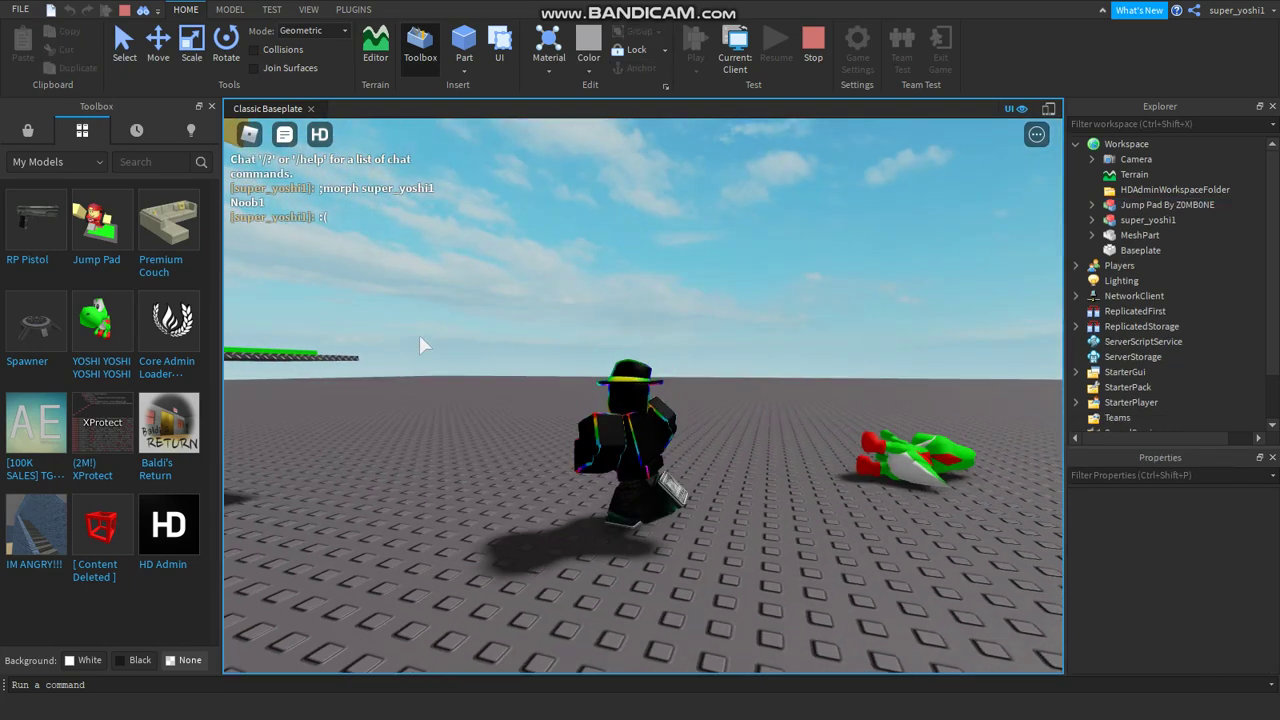
{"action": "key", "text": "s"}
{"action": "key", "text": "d"}
{"action": "key", "text": "w"}
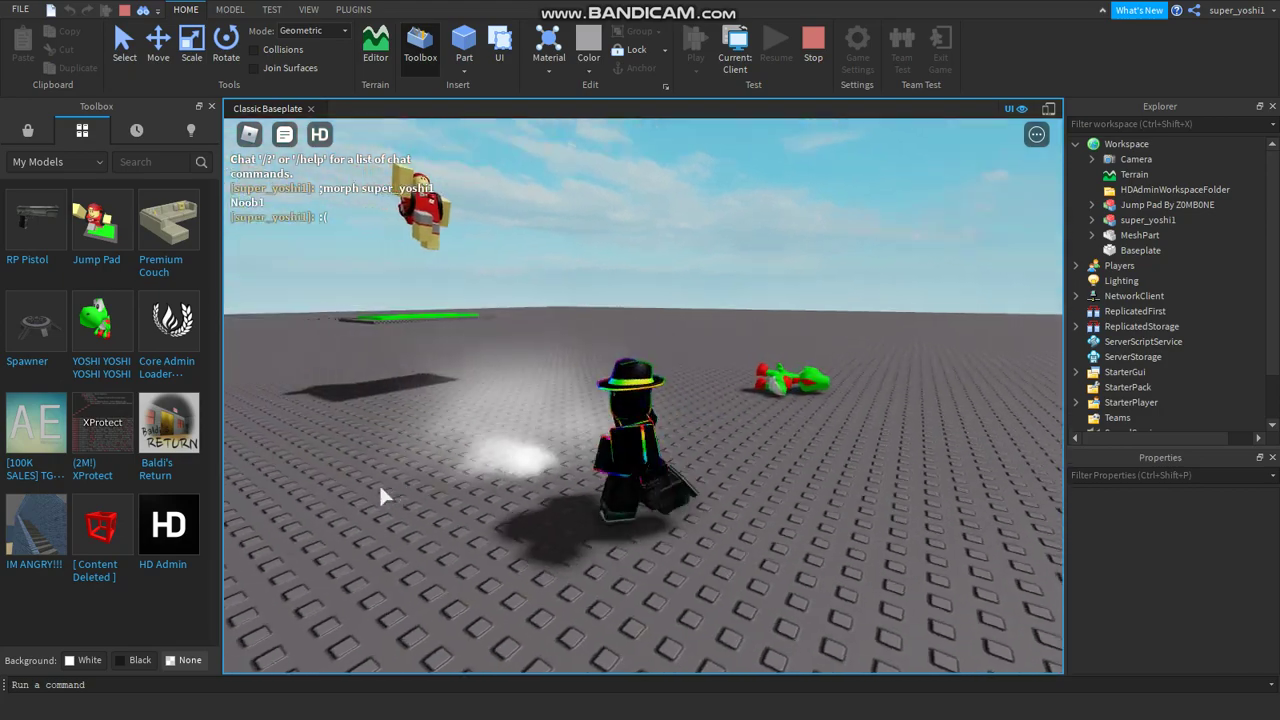
{"action": "right_click_drag", "start_coordinate": [380, 487], "coordinate": [380, 487]}
{"action": "key", "text": "s"}
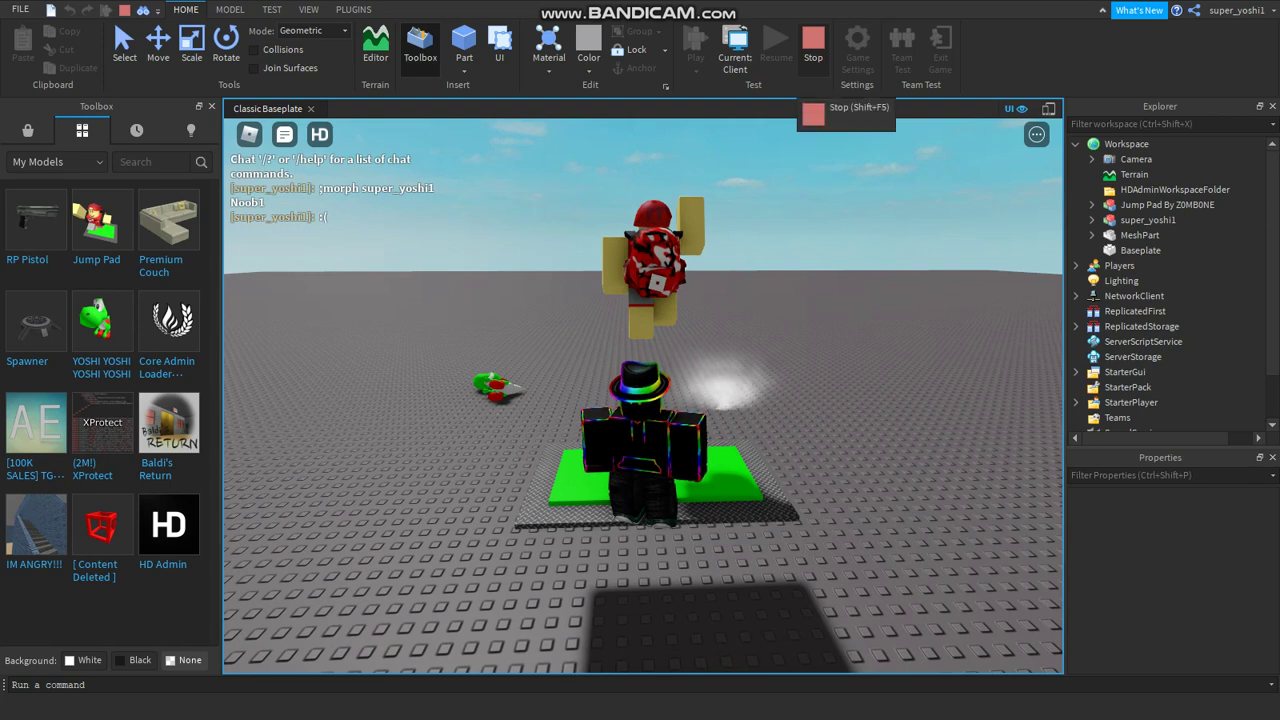
Stop the playtest and replace the HD Admin folder in the workspace with the Jump Pad from My Models.
{"action": "left_click", "coordinate": [813, 50]}
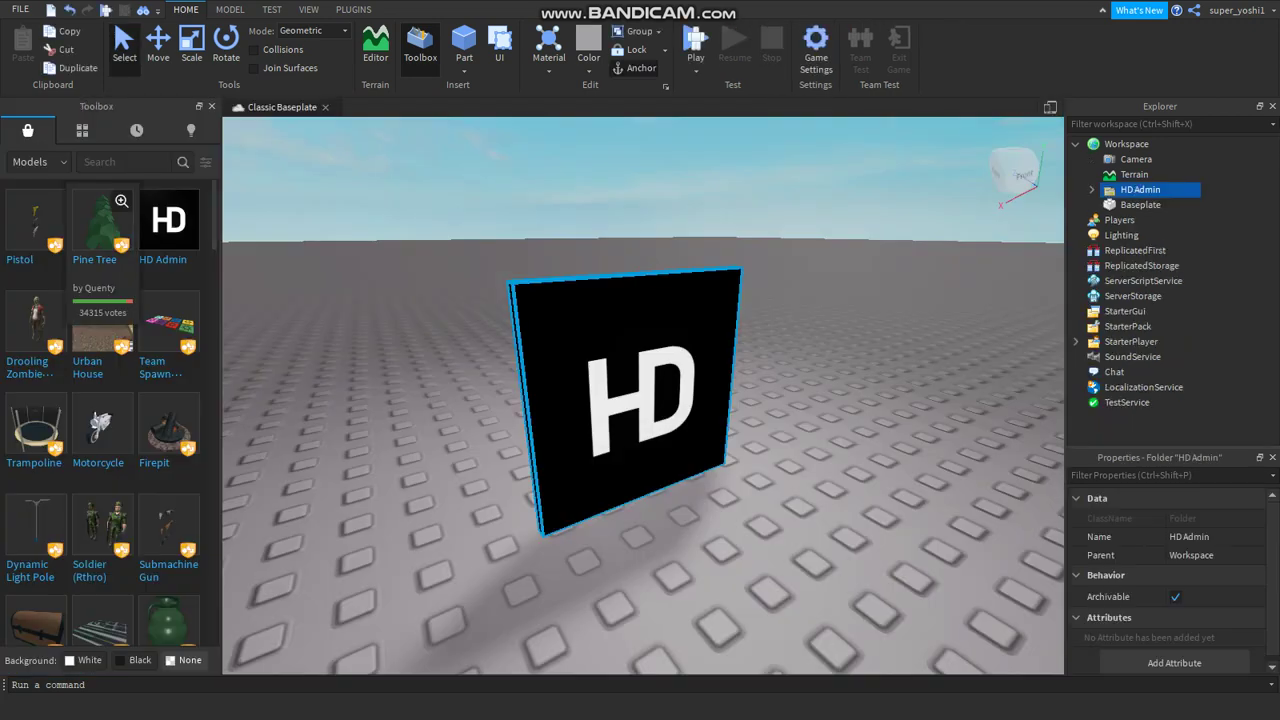
{"action": "left_click", "coordinate": [82, 131]}
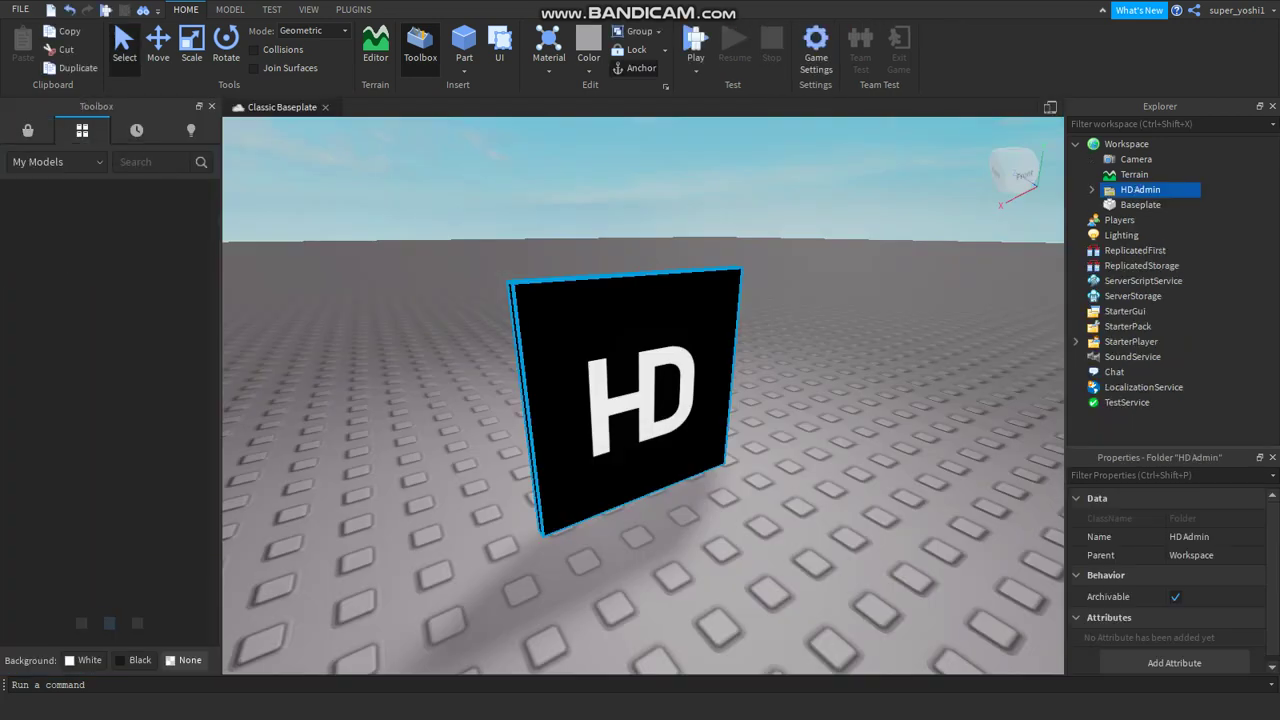
{"action": "right_click", "coordinate": [569, 421]}
{"action": "left_click", "coordinate": [620, 99]}
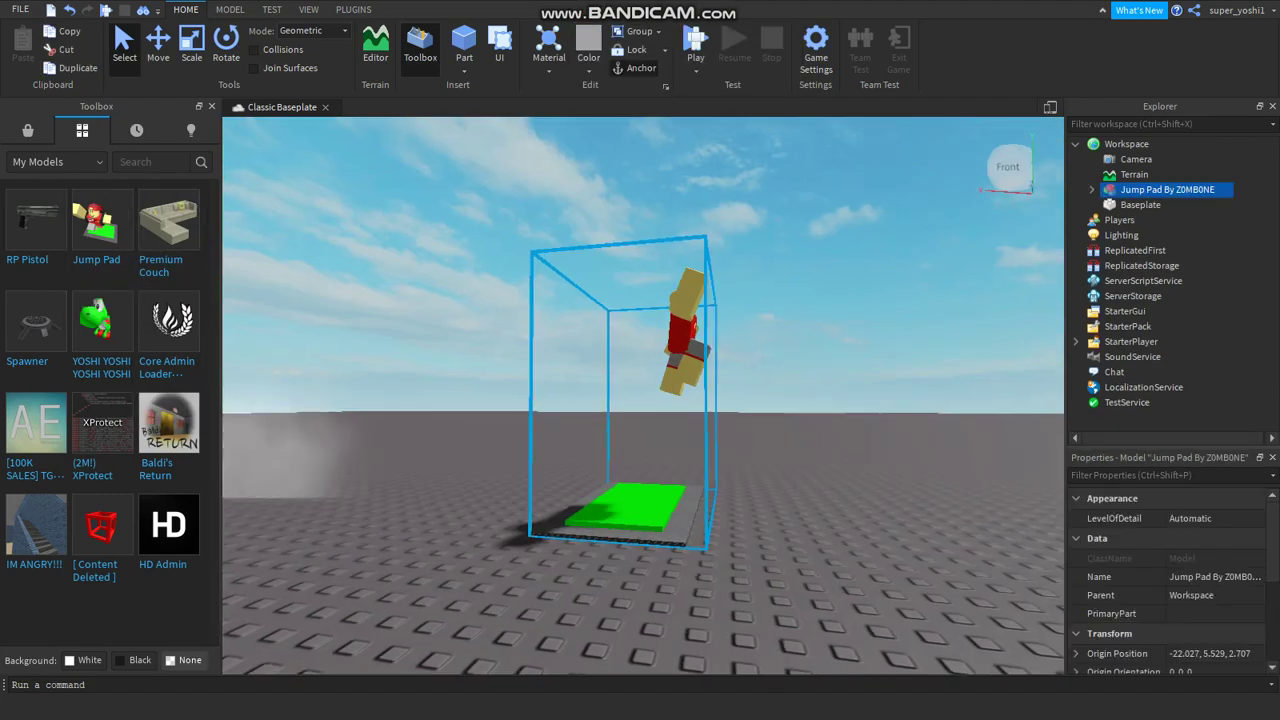
{"action": "right_click_drag", "start_coordinate": [643, 395], "coordinate": [620, 425]}
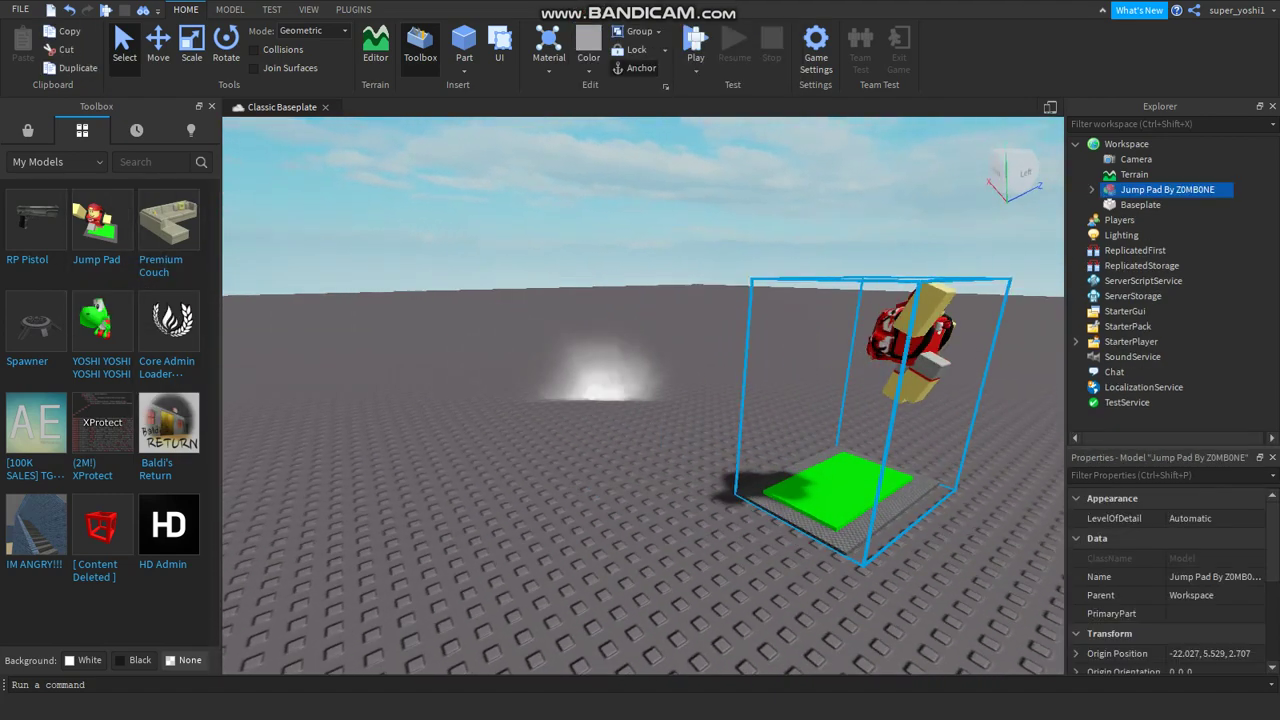
Insert the YOSHI YOSHI YOSHI YOSHI model from My Models onto the baseplate beside the Jump Pad.
{"action": "left_click", "coordinate": [100, 322]}
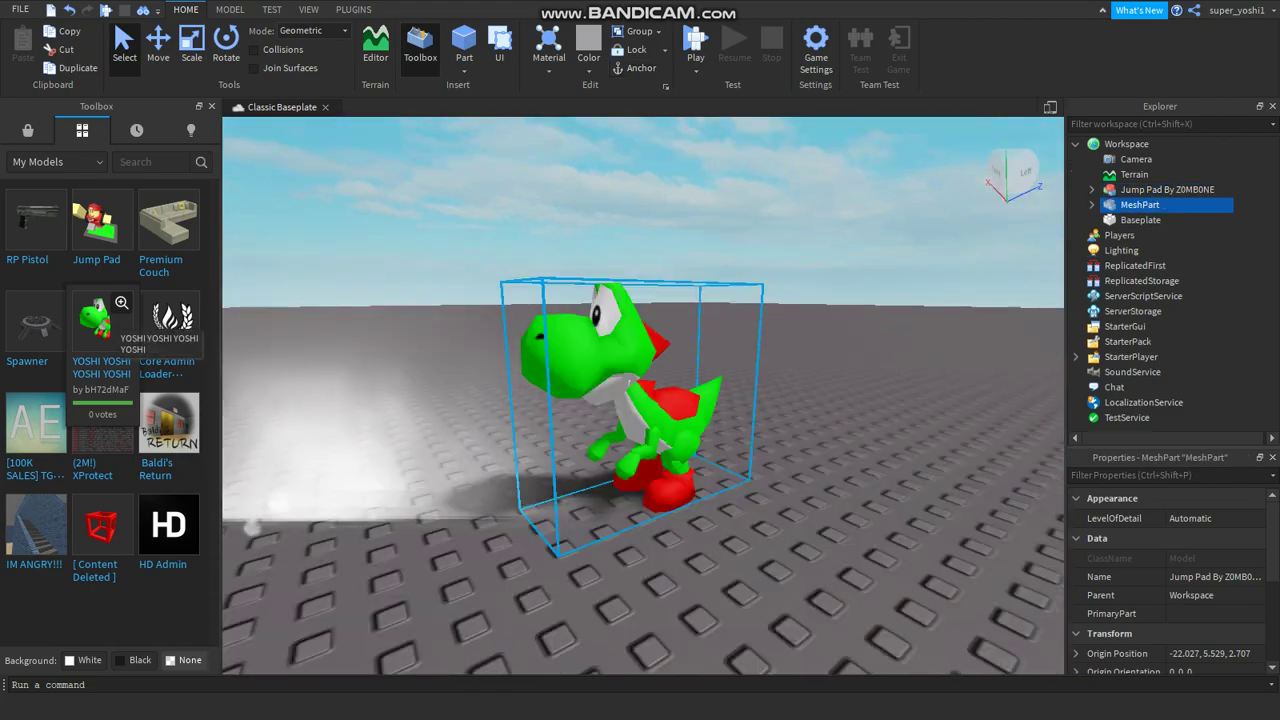
{"action": "key", "text": "s"}
{"action": "key", "text": "a"}
{"action": "right_click_drag", "start_coordinate": [643, 395], "coordinate": [760, 395]}
{"action": "key", "text": "a"}
{"action": "key", "text": "w"}
{"action": "key", "text": "s"}
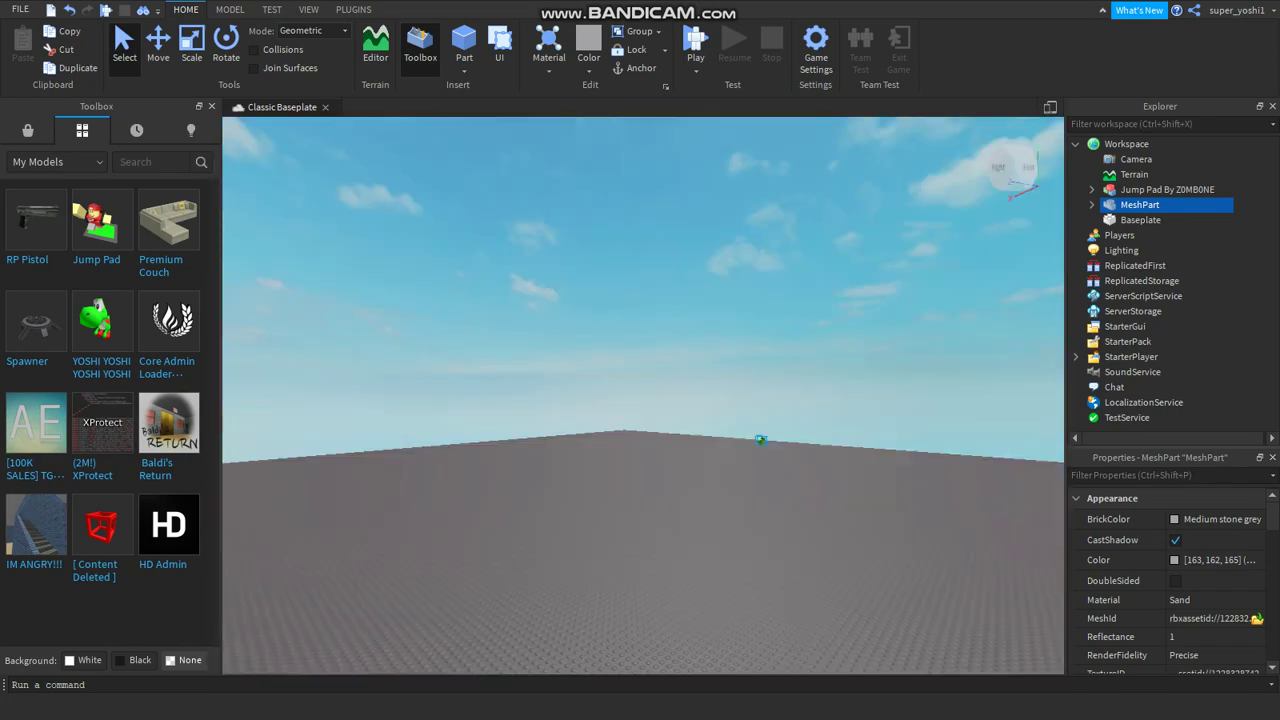
Insert the Apartment model onto the baseplate and delete it after viewing its front.
{"action": "right_click_drag", "start_coordinate": [760, 440], "coordinate": [580, 480]}
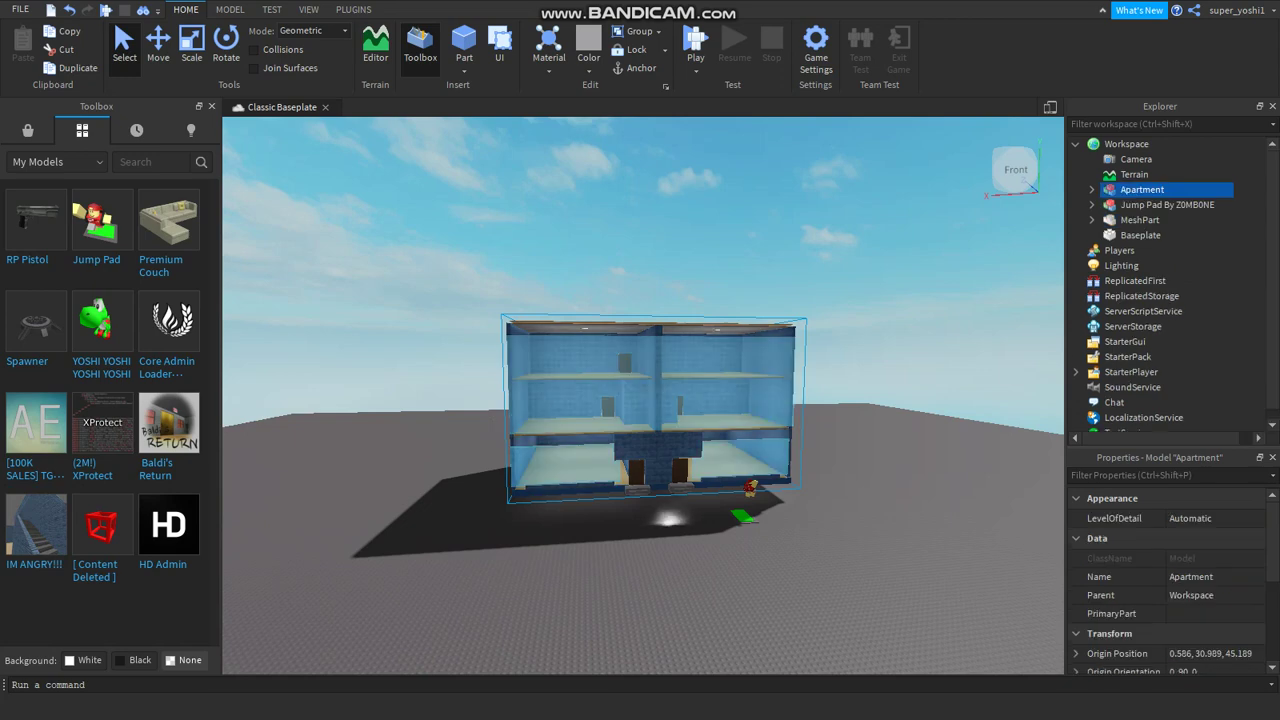
{"action": "right_click_drag", "start_coordinate": [600, 400], "coordinate": [583, 380]}
{"action": "key", "text": "w"}
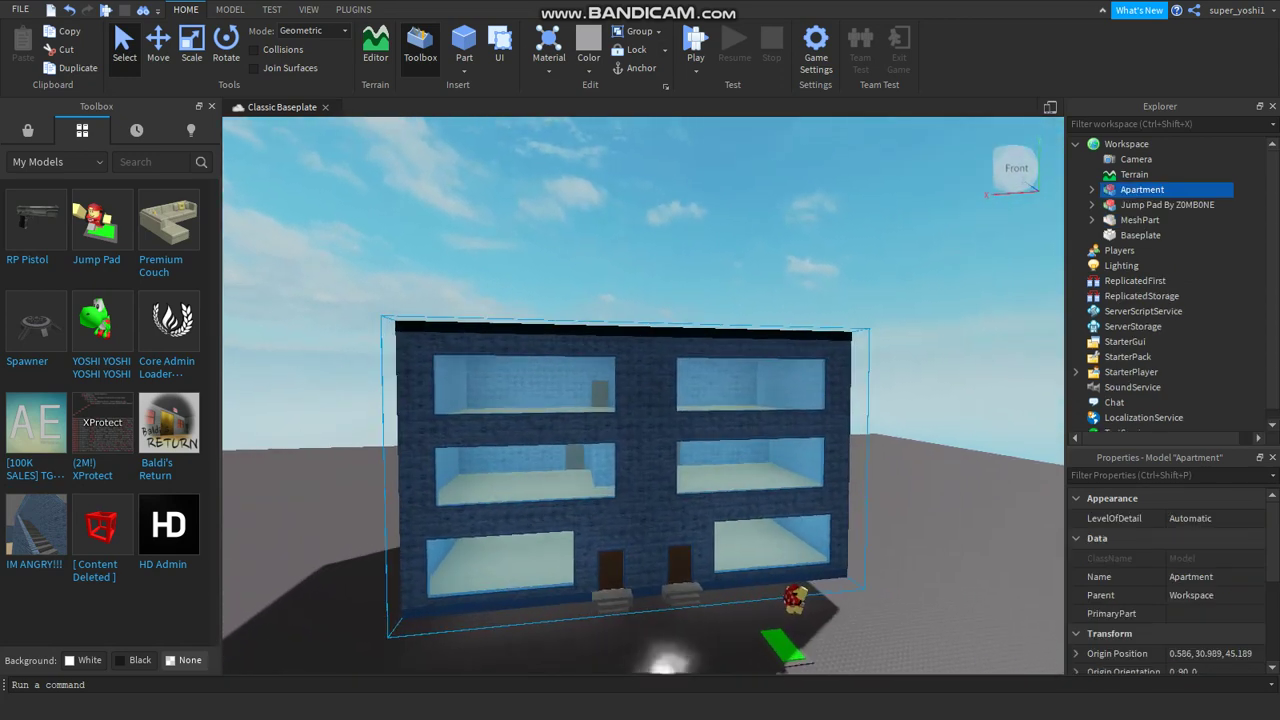
{"action": "key", "text": "Delete"}
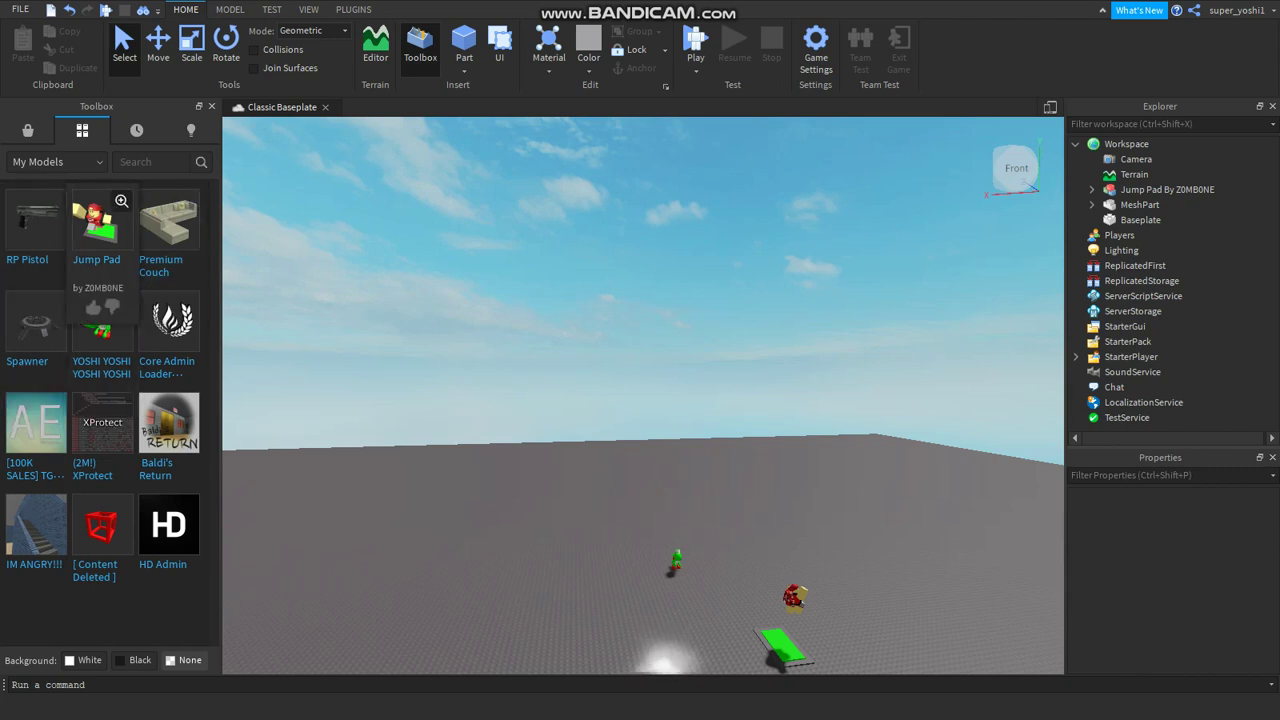
Start a new playtest with the Jump Pad and the Yoshi model on the baseplate.
{"action": "right_click_drag", "start_coordinate": [643, 396], "coordinate": [760, 580]}
{"action": "key", "text": "w"}
{"action": "left_click", "coordinate": [695, 44]}
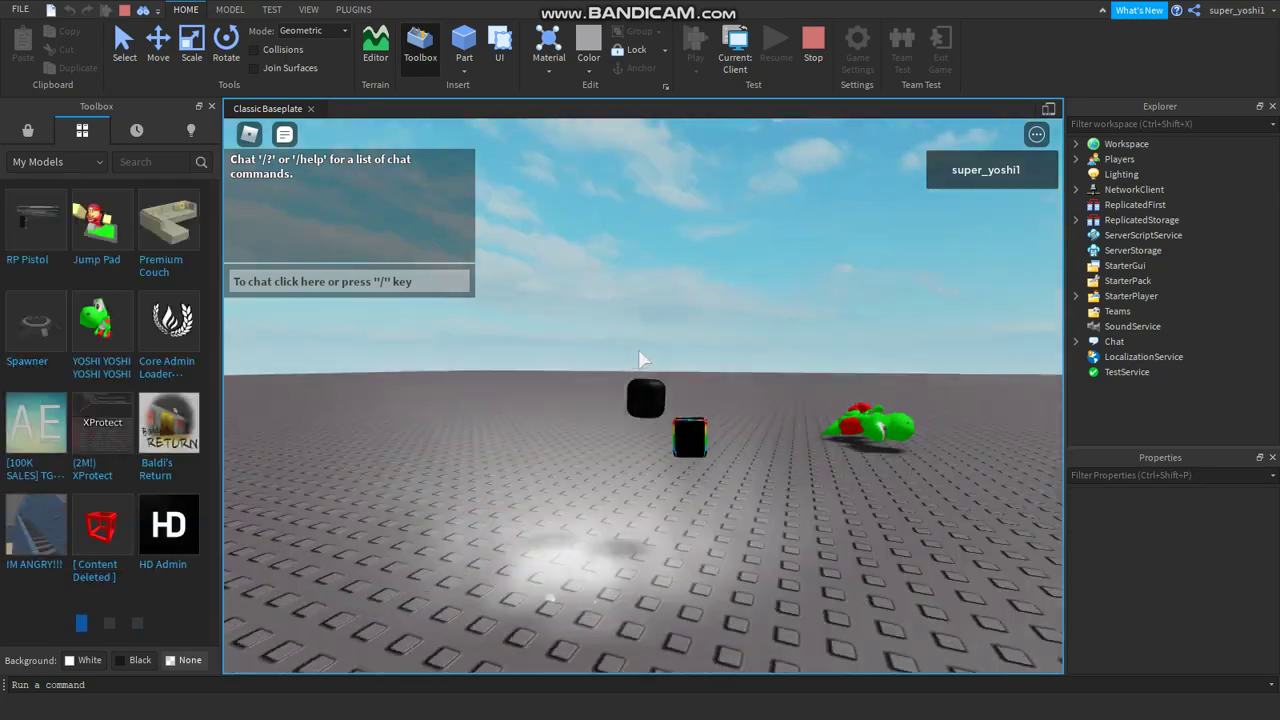
Launch the character off the Jump Pad and walk it around the Yoshi model.
{"action": "key", "text": "w"}
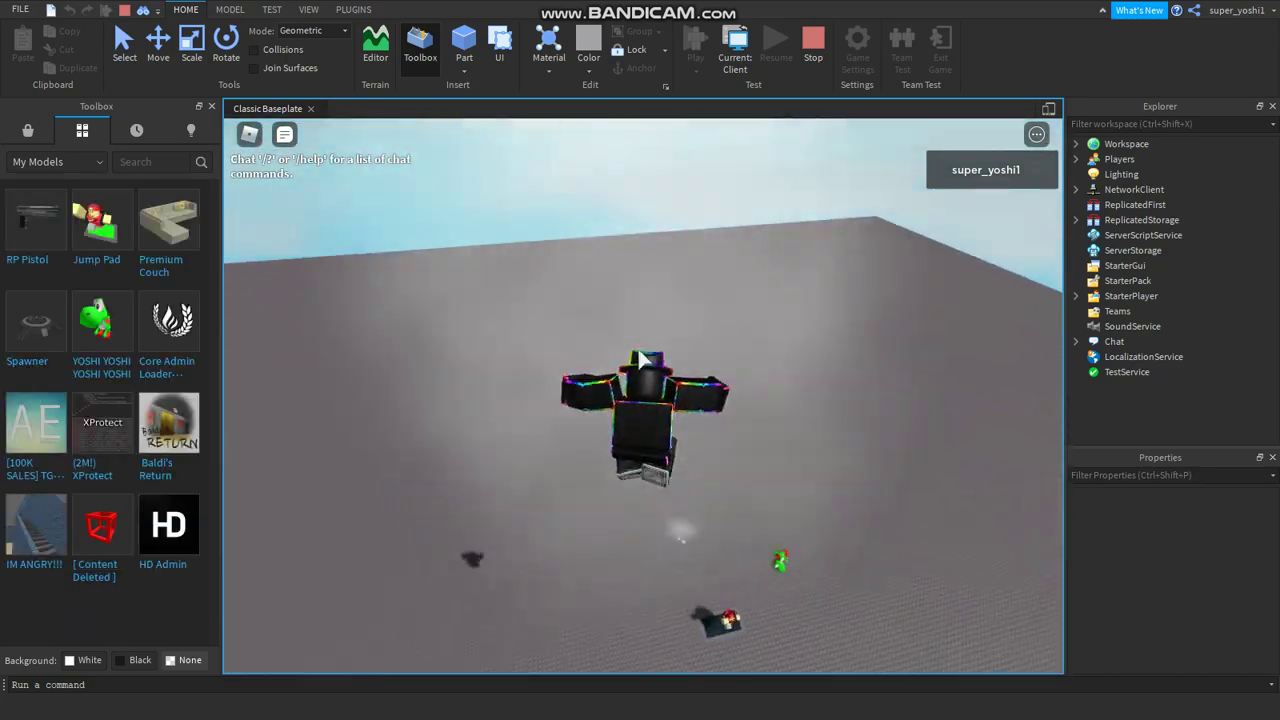
{"action": "key", "text": "w"}
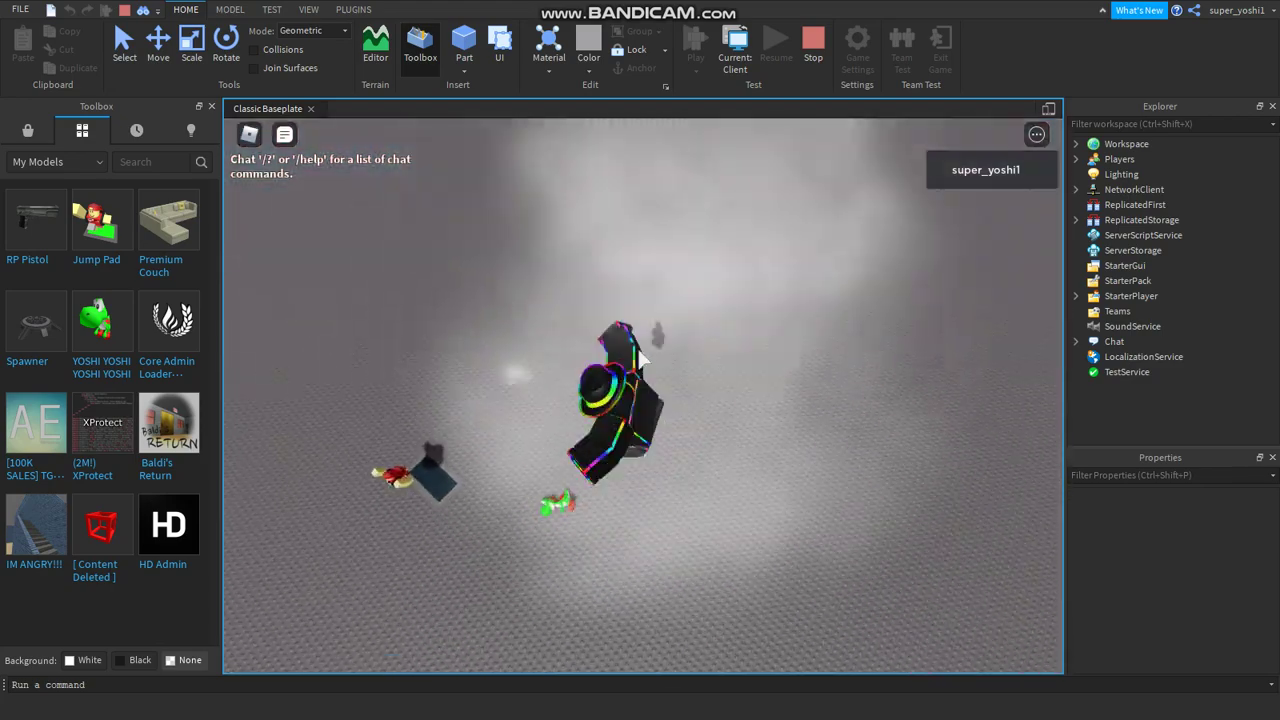
{"action": "key", "text": "a"}
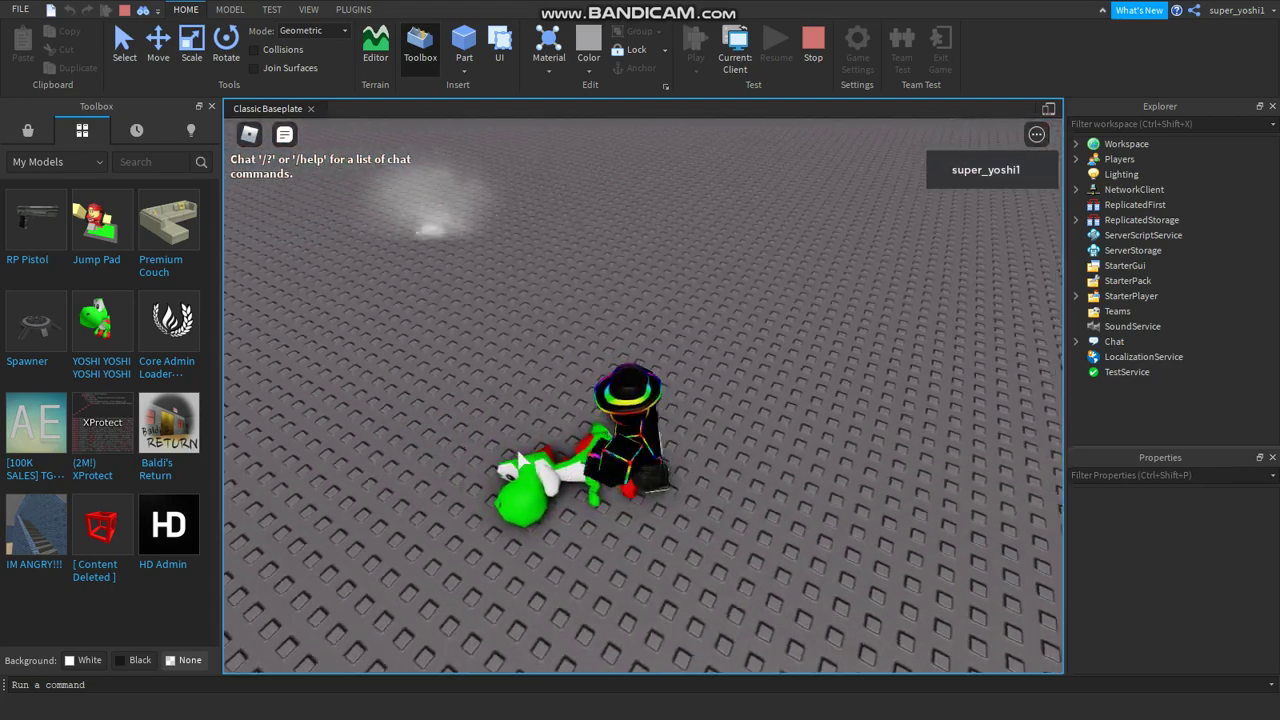
{"action": "key", "text": "d"}
{"action": "key", "text": "space"}
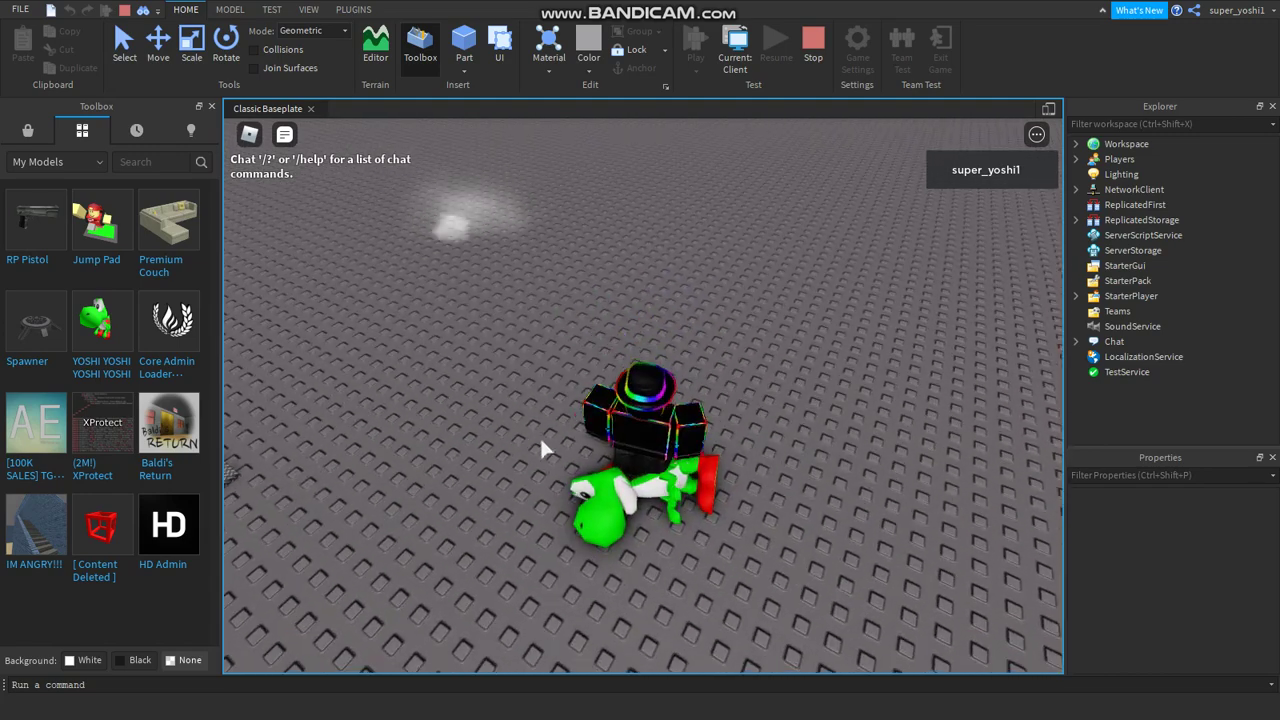
{"action": "key", "text": "s"}
{"action": "key", "text": "a"}
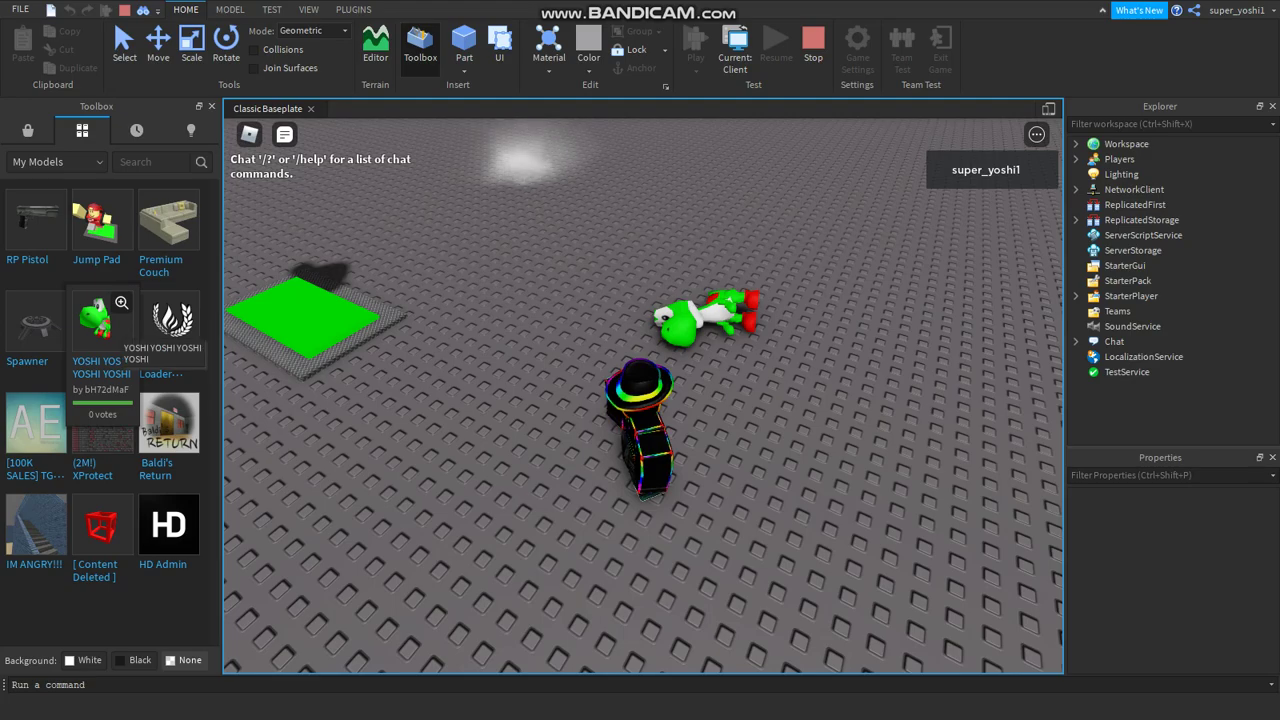
Insert many copies of the YOSHI YOSHI YOSHI YOSHI model in quick succession into the running playtest.
{"action": "left_click", "coordinate": [109, 330]}
{"action": "left_click", "coordinate": [109, 330]}
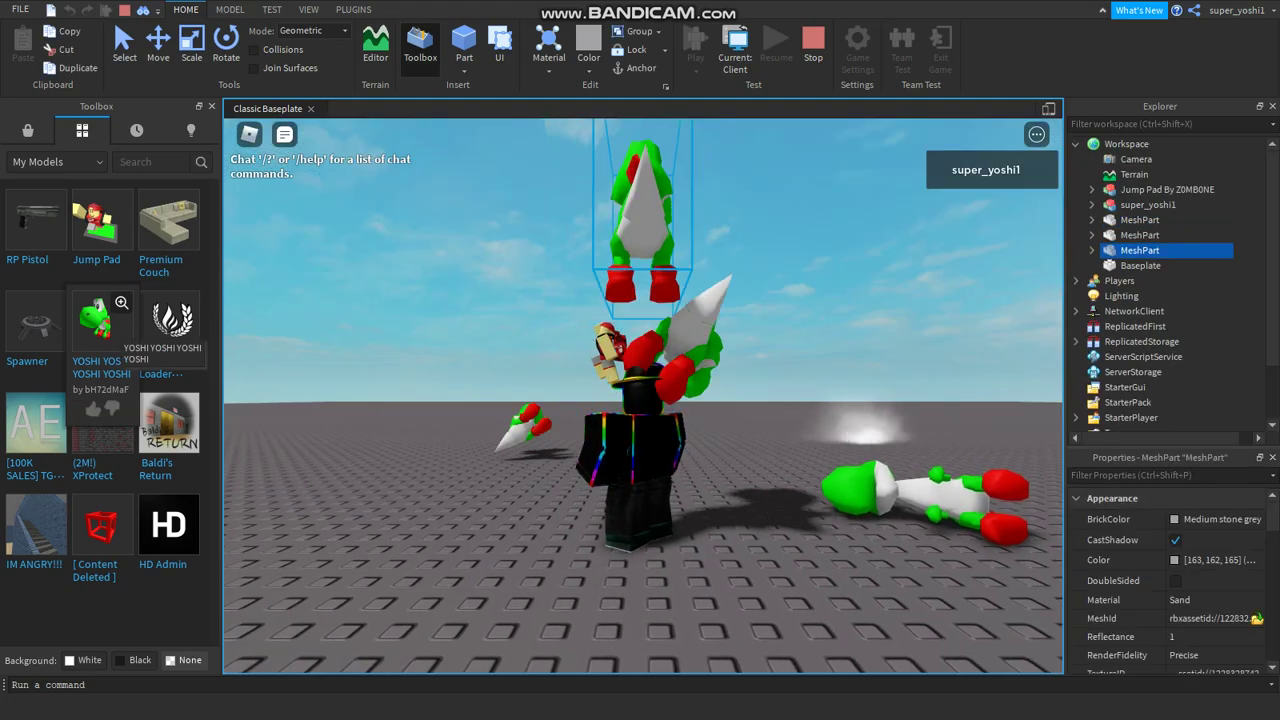
{"action": "left_click", "coordinate": [109, 330]}
{"action": "left_click", "coordinate": [109, 330]}
{"action": "left_click", "coordinate": [109, 330]}
{"action": "left_click", "coordinate": [109, 330]}
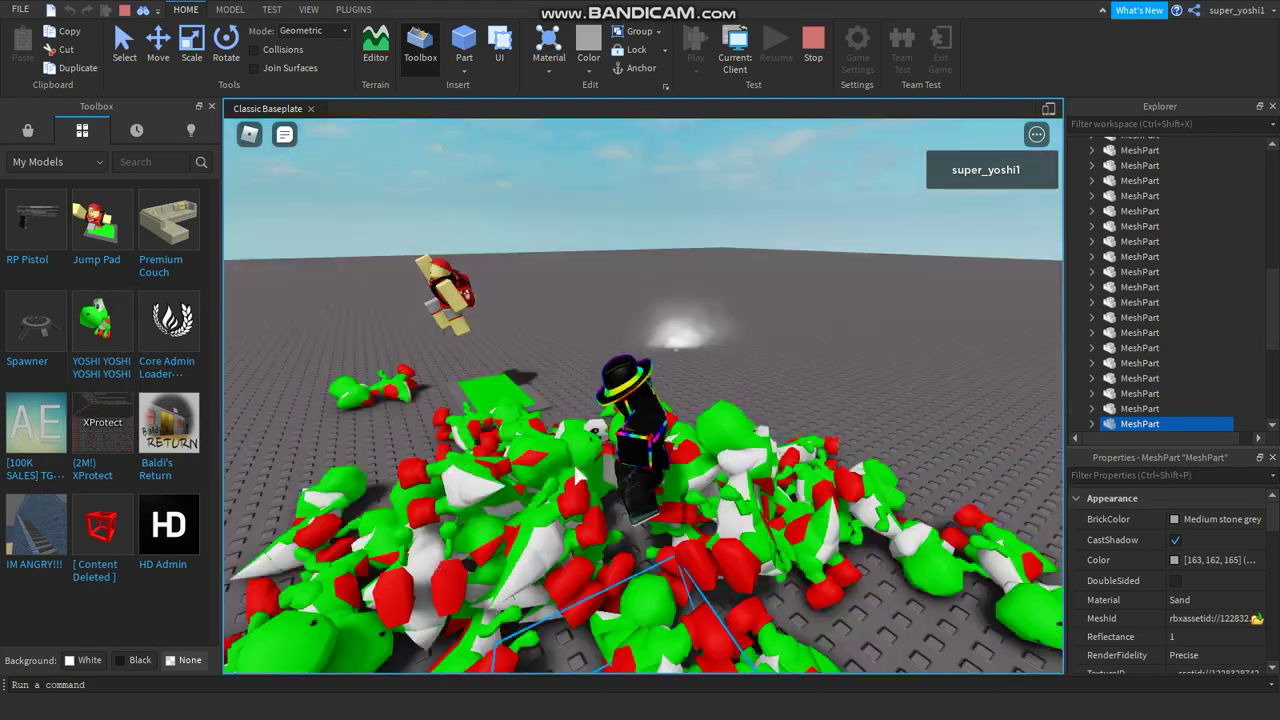
Move the character out of the pile of Yoshi models to view it, and stop the playtest.
{"action": "right_click_drag", "start_coordinate": [575, 475], "coordinate": [575, 475]}
{"action": "key", "text": "s"}
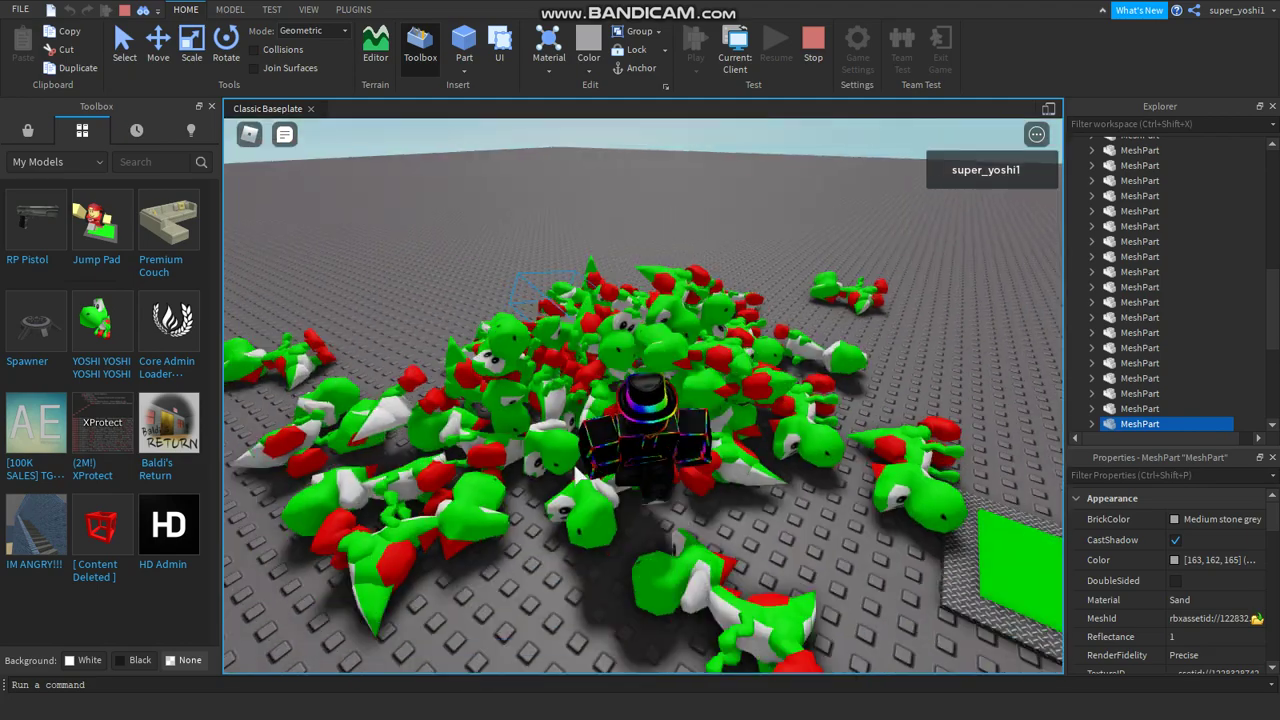
{"action": "key", "text": "s"}
{"action": "key", "text": "w"}
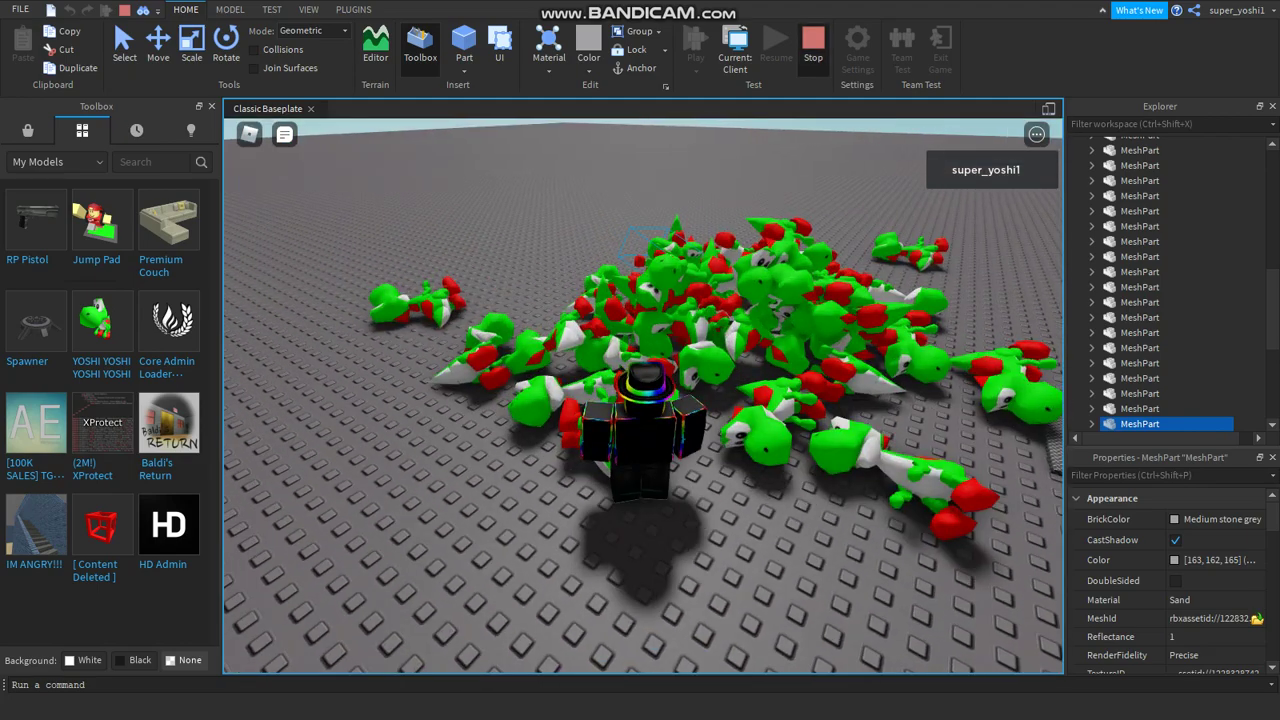
{"action": "left_click", "coordinate": [813, 46]}
Delete the Jump Pad and the single Yoshi model from the baseplate.
{"action": "right_click_drag", "start_coordinate": [765, 300], "coordinate": [765, 300]}
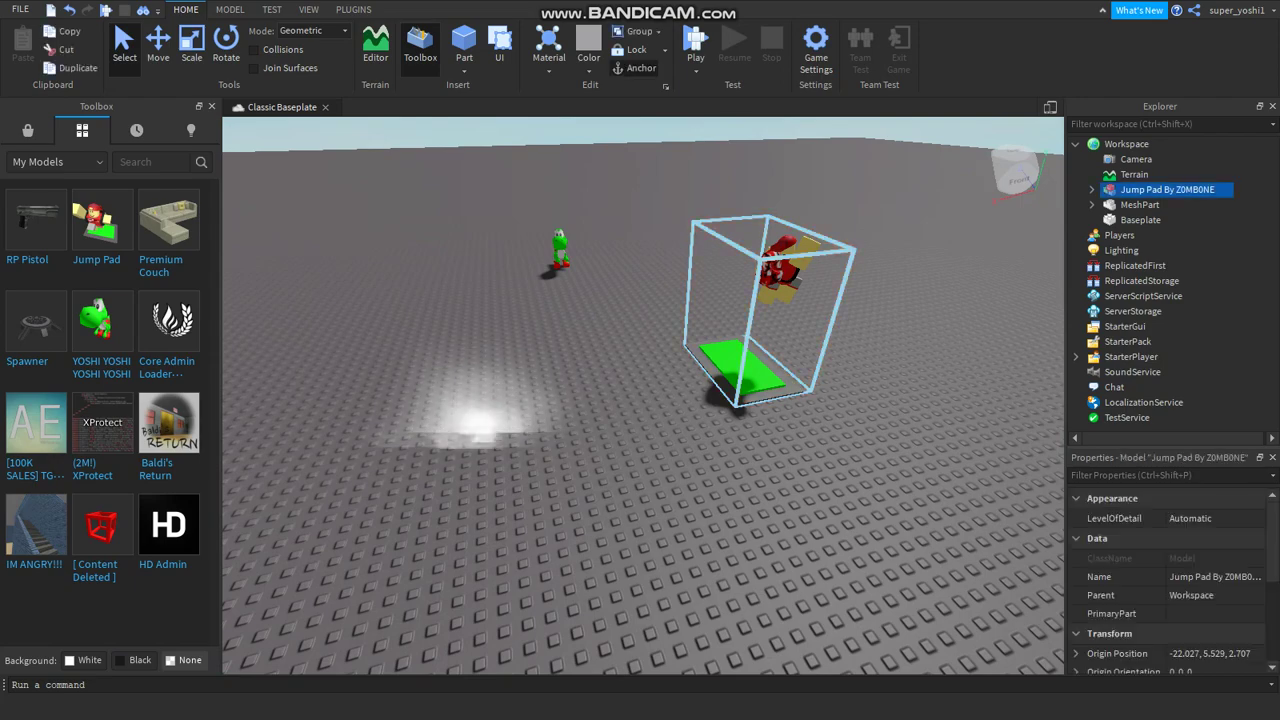
{"action": "key", "text": "Delete"}
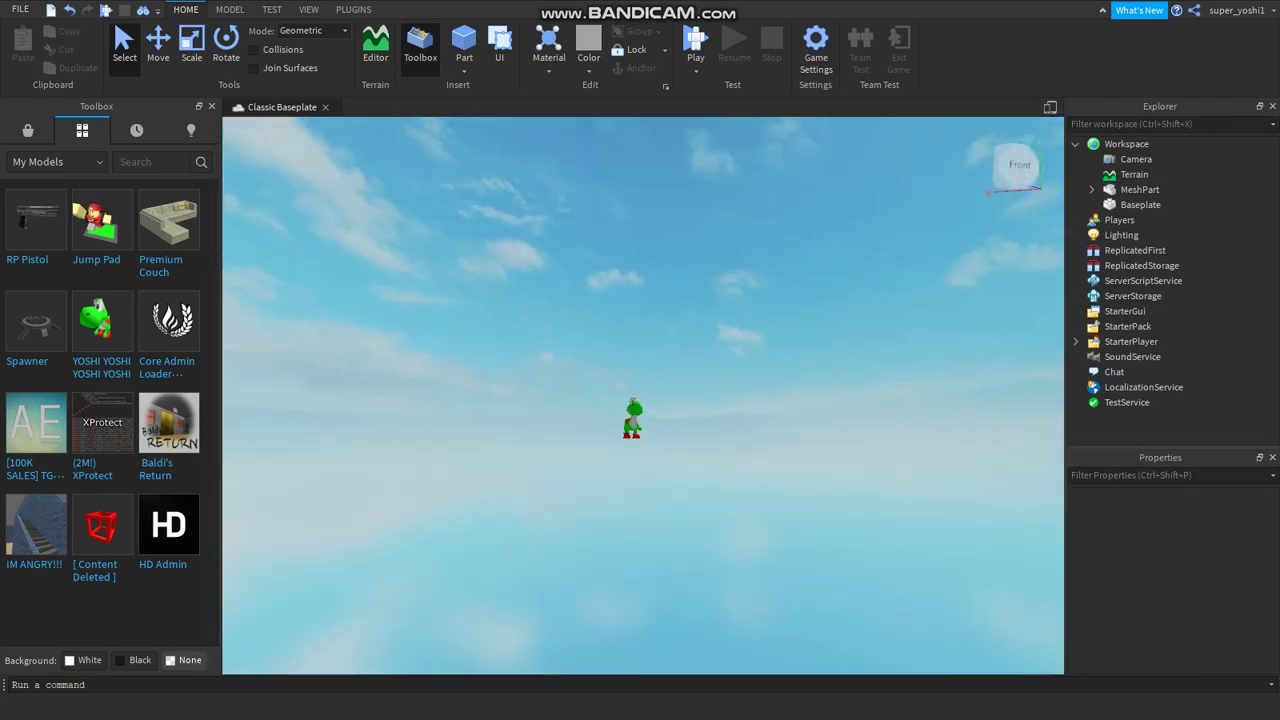
{"action": "right_click_drag", "start_coordinate": [643, 395], "coordinate": [635, 495]}
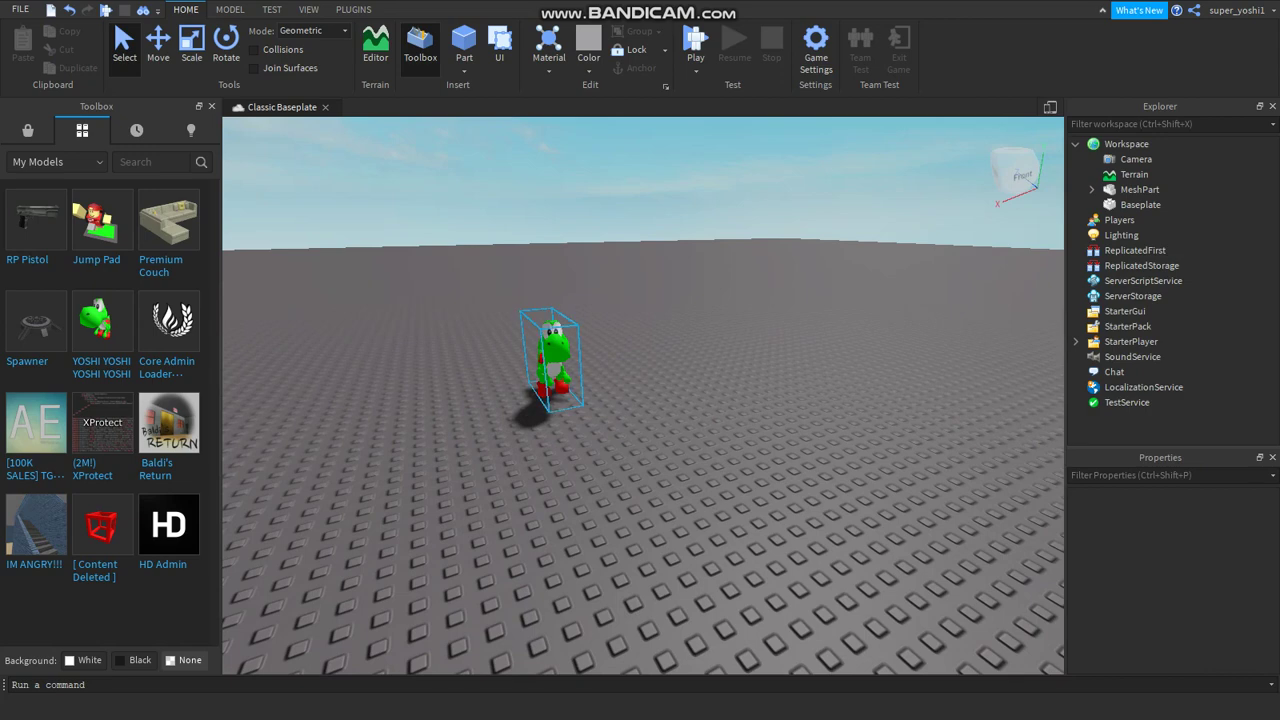
{"action": "left_click", "coordinate": [555, 362]}
{"action": "key", "text": "Delete"}
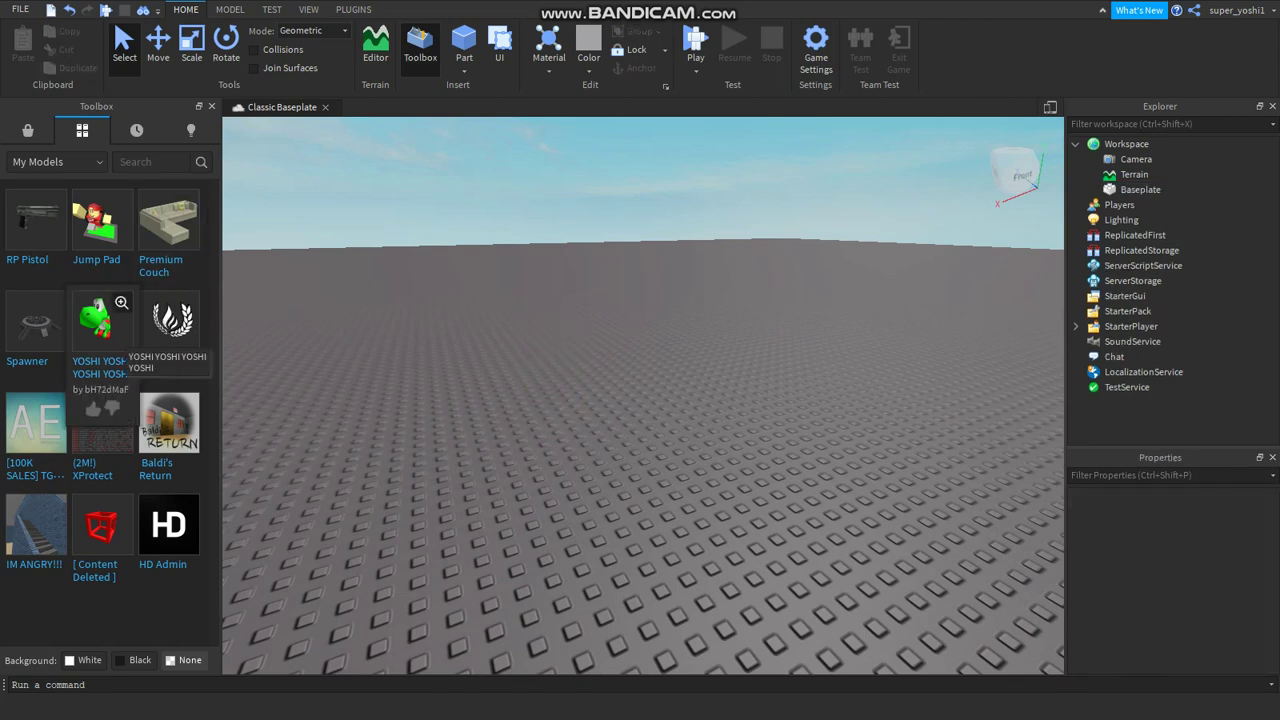
Insert a large stack of YOSHI YOSHI YOSHI YOSHI models from My Models into the empty place in edit mode.
{"action": "left_click", "coordinate": [112, 332]}
{"action": "left_click", "coordinate": [112, 332]}
{"action": "left_click", "coordinate": [112, 332]}
{"action": "left_click", "coordinate": [112, 332]}
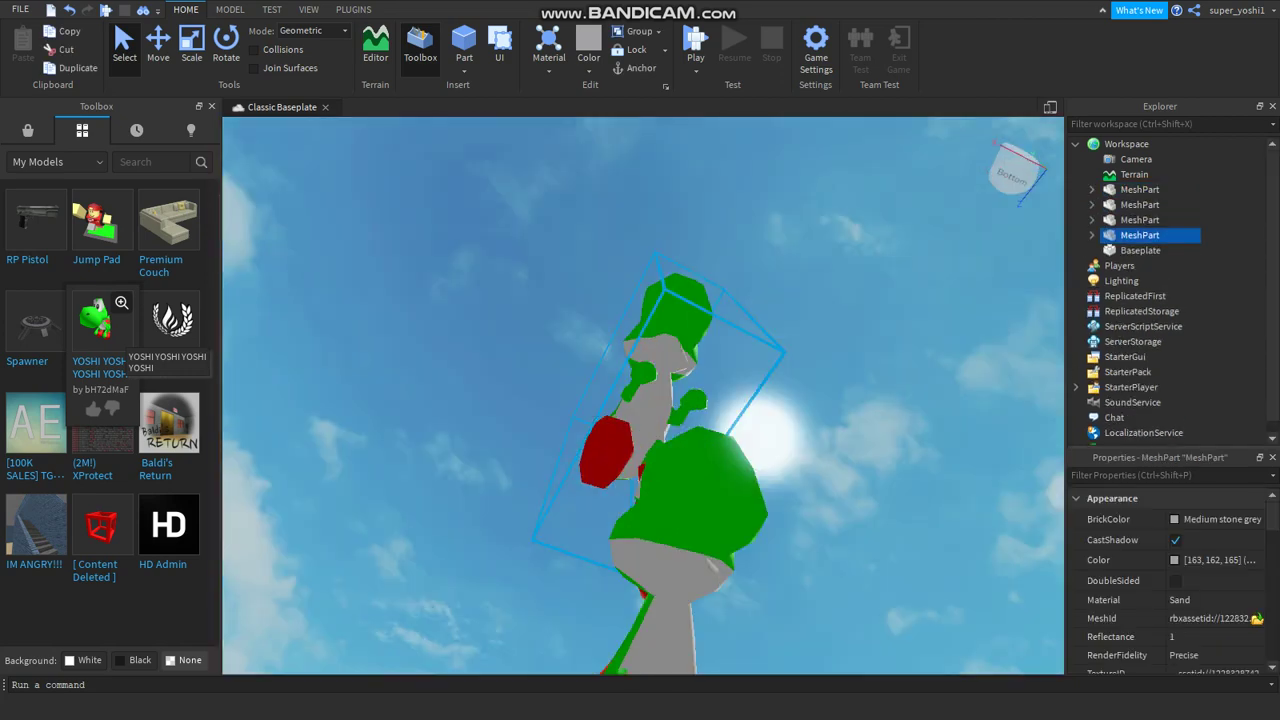
{"action": "left_click", "coordinate": [112, 332]}
{"action": "left_click", "coordinate": [112, 332]}
{"action": "left_click", "coordinate": [112, 332]}
{"action": "left_click", "coordinate": [112, 332]}
{"action": "left_click", "coordinate": [112, 332]}
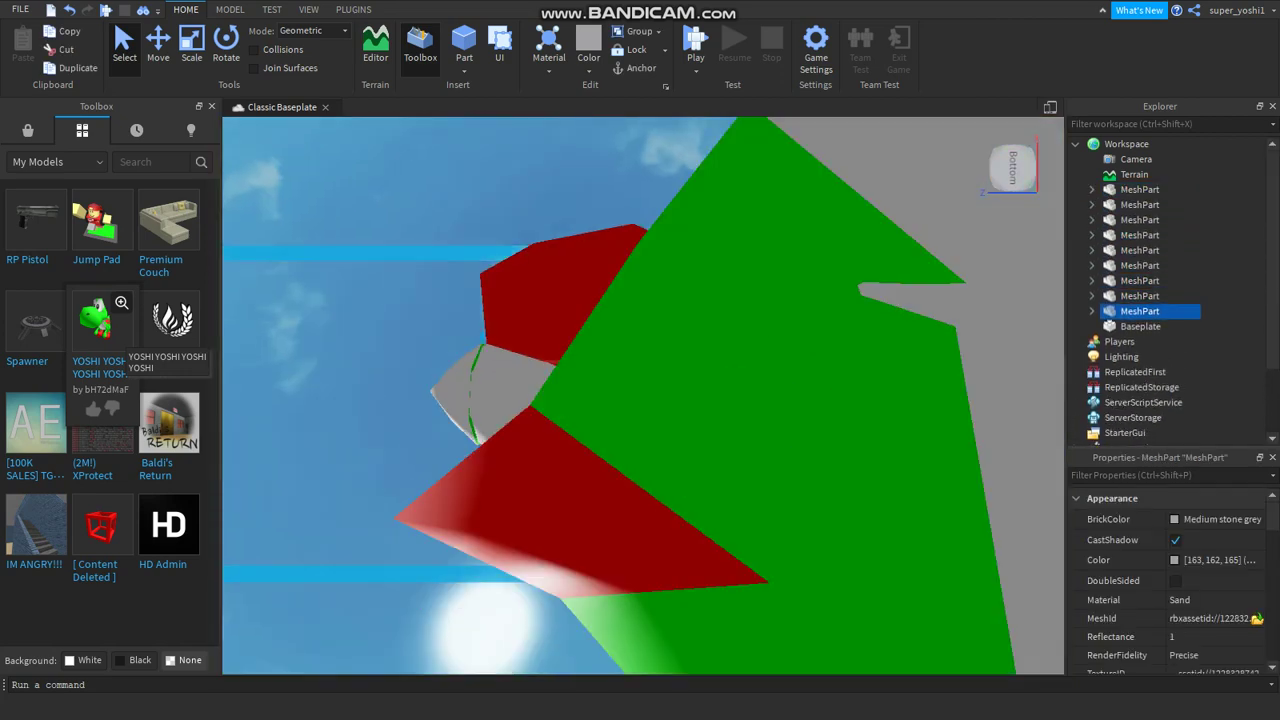
{"action": "left_click", "coordinate": [112, 332]}
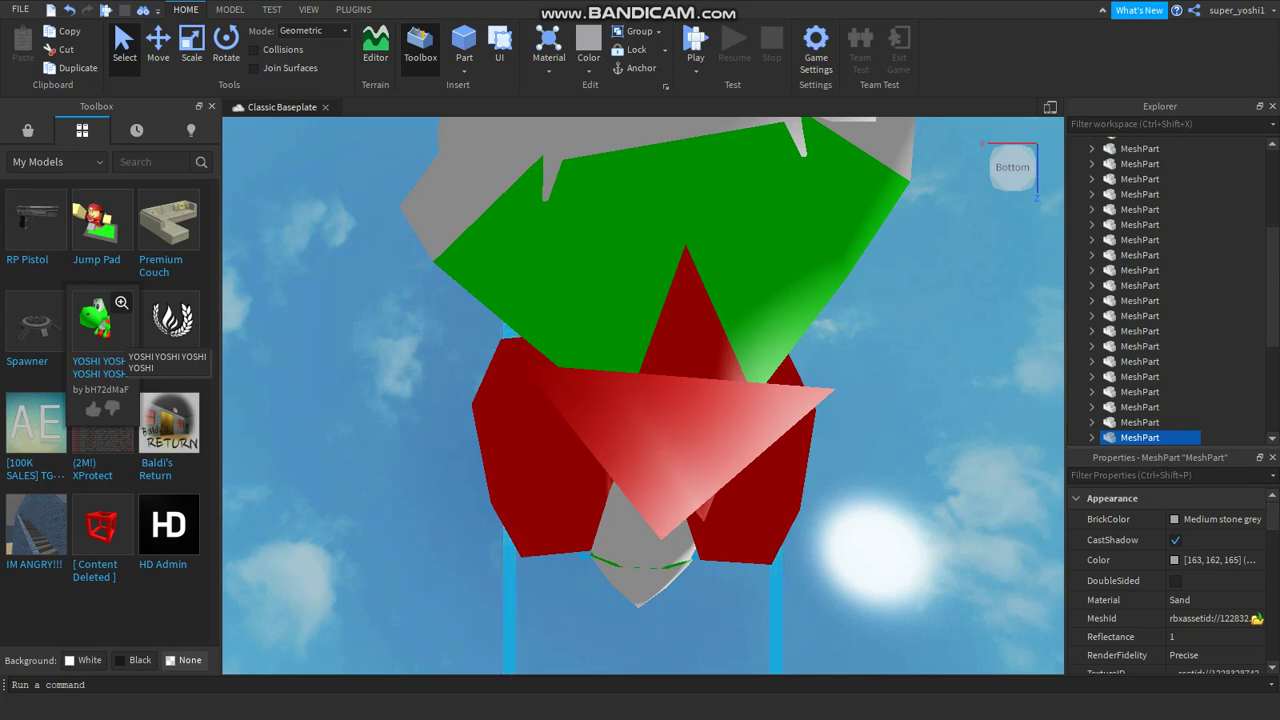
Delete the selected Yoshi model from the stack on the baseplate.
{"action": "mouse_move", "coordinate": [643, 395]}
{"action": "right_mouse_down"}
{"action": "mouse_move", "coordinate": [690, 420]}
{"action": "mouse_move", "coordinate": [760, 390]}
{"action": "mouse_move", "coordinate": [740, 500]}
{"action": "mouse_move", "coordinate": [700, 590]}
{"action": "mouse_move", "coordinate": [643, 396]}
{"action": "right_mouse_up"}
{"action": "key", "text": "Delete"}
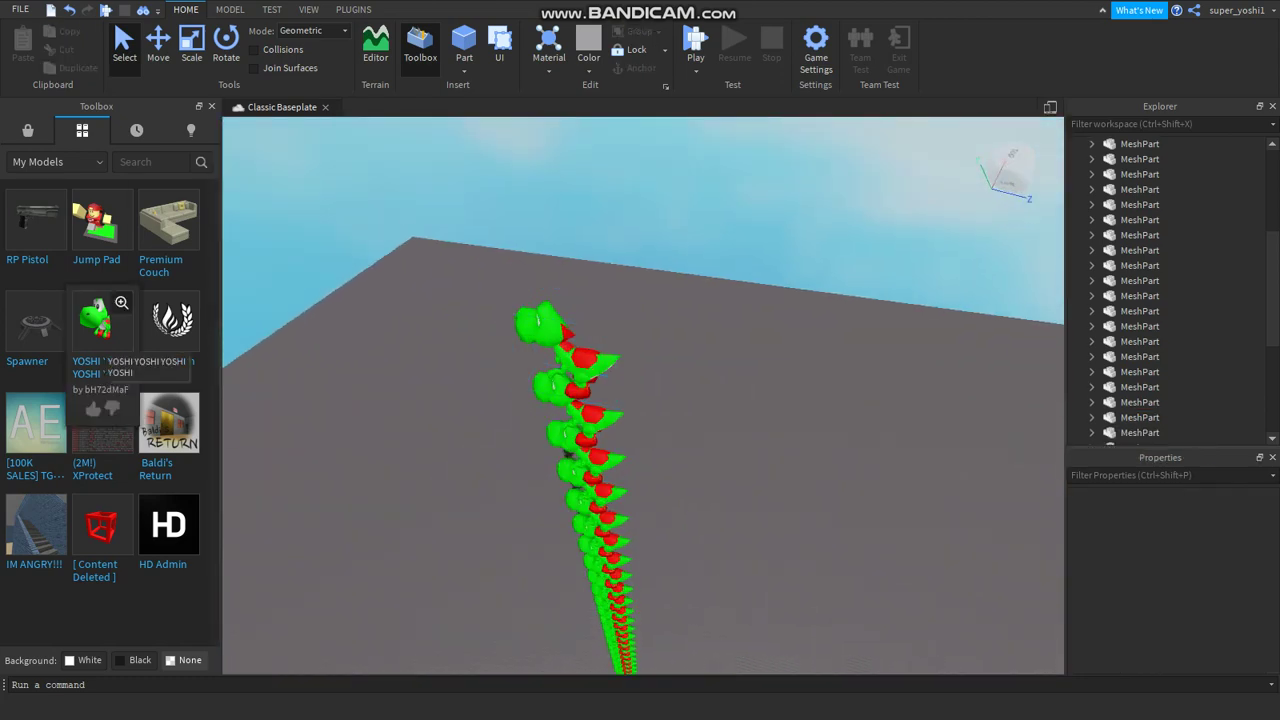
Try to delete the Yoshi at the top of the stack, and undo the deletion.
{"action": "left_click", "coordinate": [545, 328]}
{"action": "key", "text": "f"}
{"action": "right_click_drag", "start_coordinate": [545, 328], "coordinate": [590, 185]}
{"action": "key", "text": "Delete"}
{"action": "right_click_drag", "start_coordinate": [643, 396], "coordinate": [643, 396]}
{"action": "key", "text": "ctrl+z"}
Build a second tall stack of YOSHI YOSHI YOSHI YOSHI models on the baseplate and view both stacks from above.
{"action": "mouse_move", "coordinate": [100, 225]}
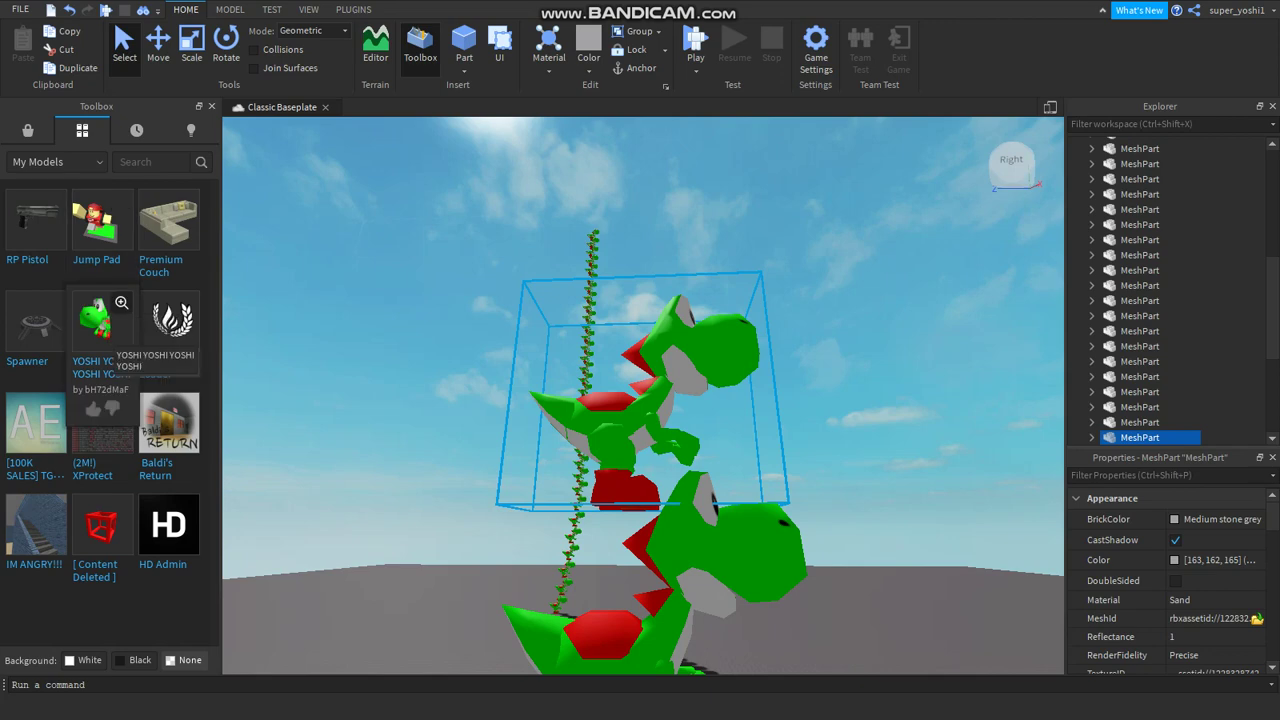
{"action": "right_click_drag", "start_coordinate": [643, 396], "coordinate": [453, 232]}
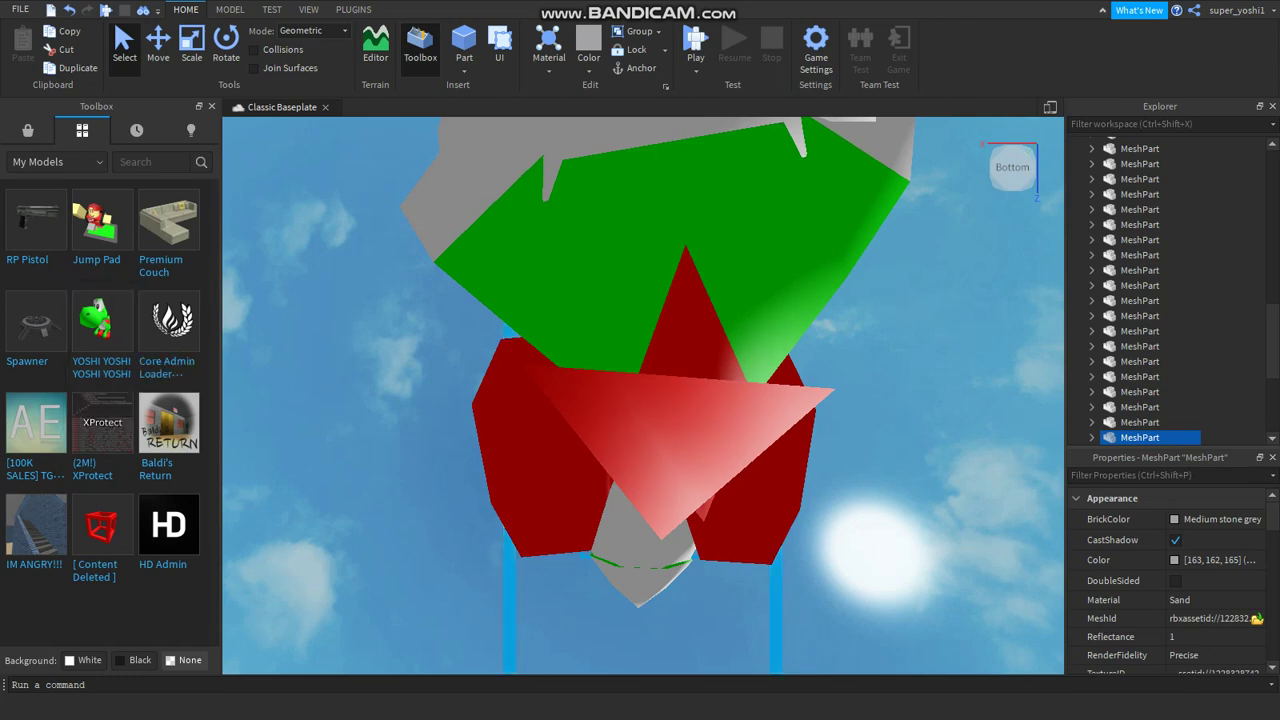
{"action": "mouse_move", "coordinate": [643, 396]}
{"action": "right_mouse_down"}
{"action": "mouse_move", "coordinate": [643, 576]}
{"action": "mouse_move", "coordinate": [573, 556]}
{"action": "mouse_move", "coordinate": [663, 336]}
{"action": "mouse_move", "coordinate": [648, 336]}
{"action": "mouse_move", "coordinate": [768, 356]}
{"action": "mouse_move", "coordinate": [643, 396]}
{"action": "right_mouse_up"}
{"action": "key", "text": "w"}
{"action": "key", "text": "a"}
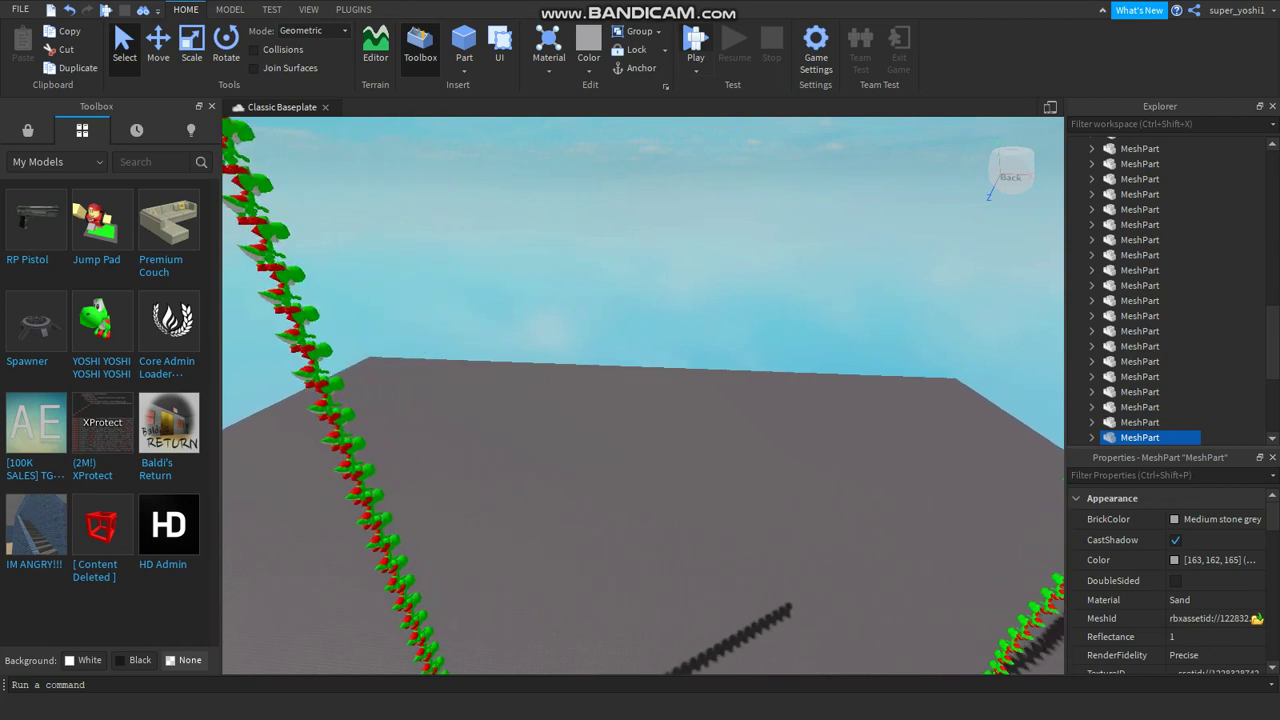
Start a playtest among the falling Yoshi models and insert many more copies around the character.
{"action": "key", "text": "F5"}
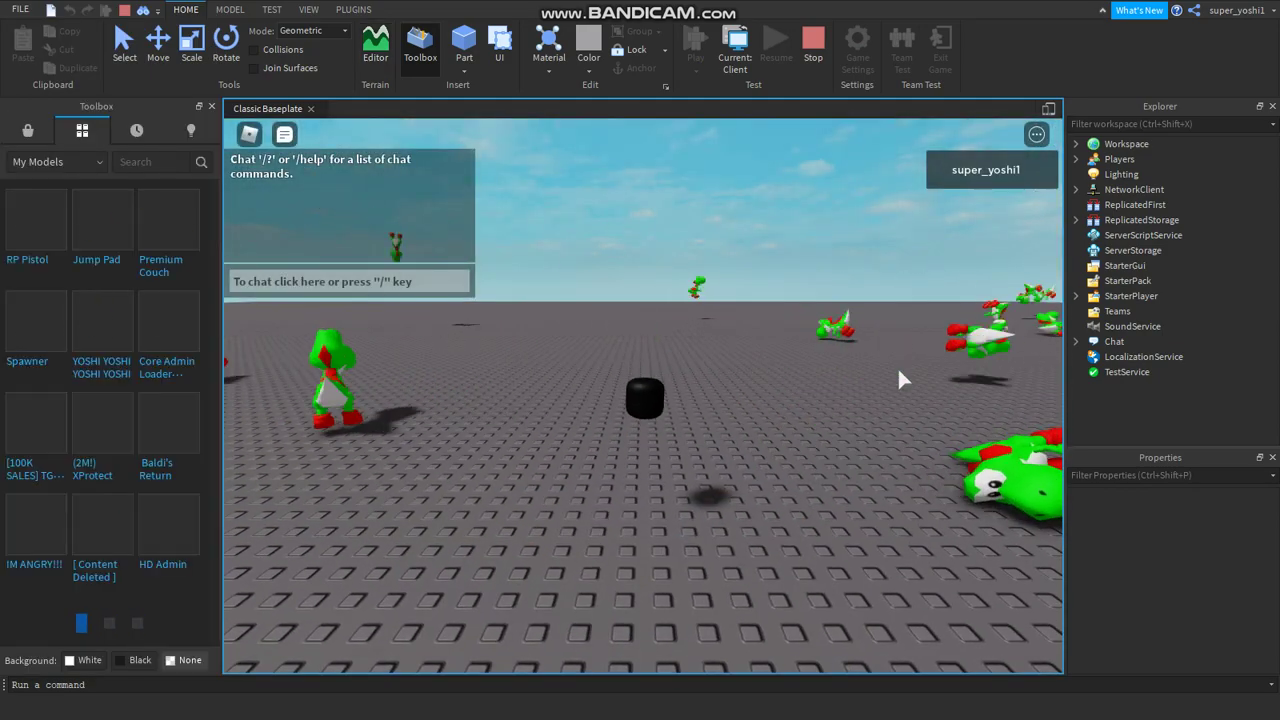
{"action": "key", "text": "w"}
{"action": "right_click_drag", "start_coordinate": [831, 299], "coordinate": [831, 299]}
{"action": "key", "text": "s"}
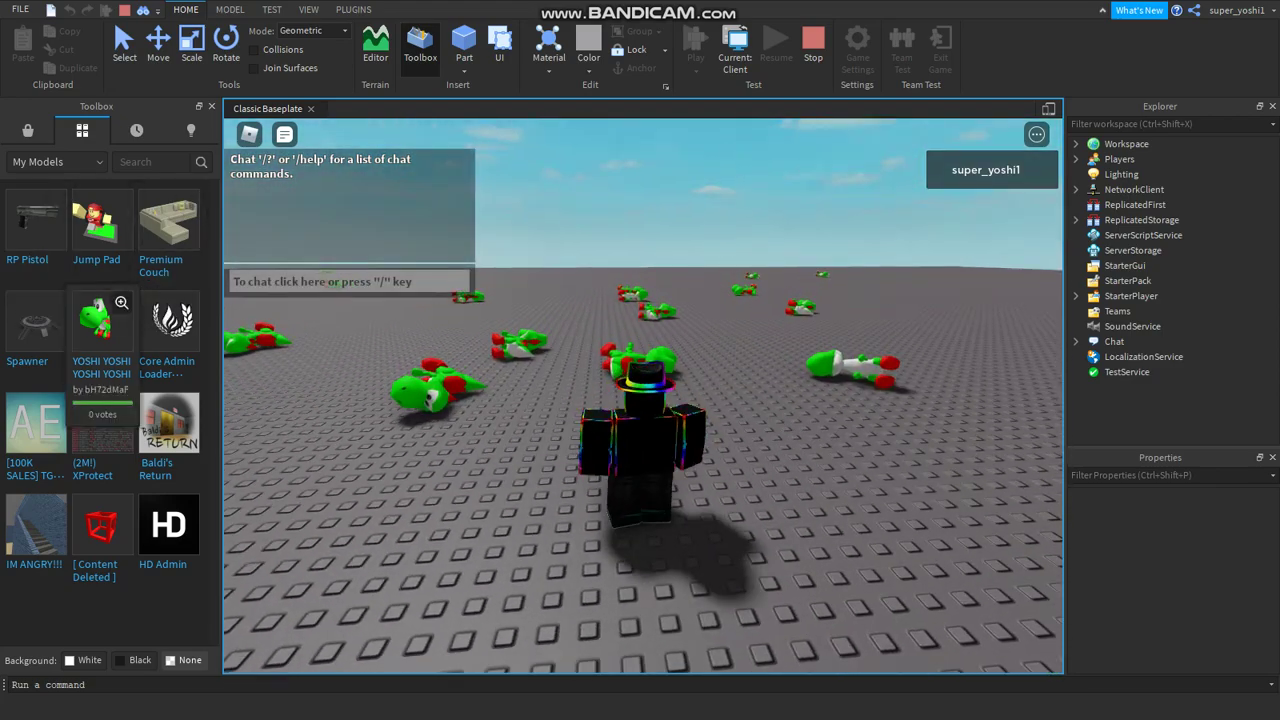
{"action": "left_click", "coordinate": [97, 320]}
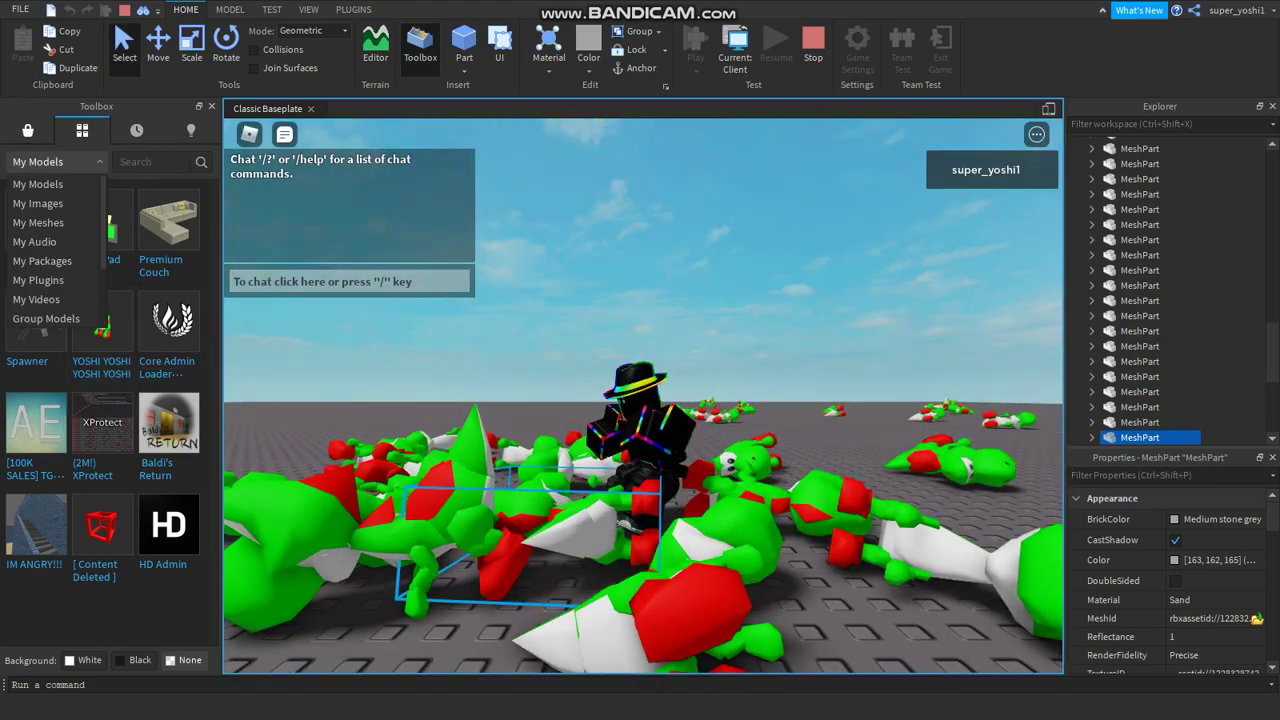
Search the Toolbox marketplace's Audio category for "yoshi".
{"action": "left_click", "coordinate": [29, 131]}
{"action": "left_click", "coordinate": [29, 131]}
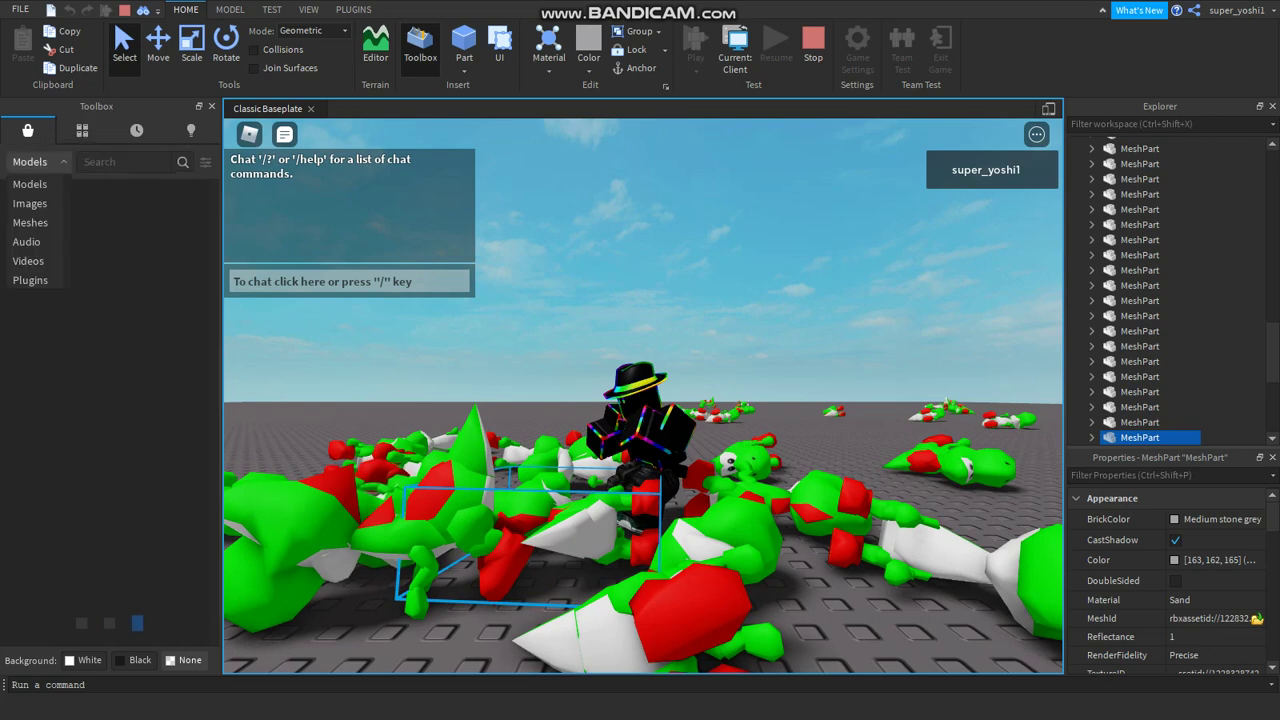
{"action": "left_click", "coordinate": [27, 242]}
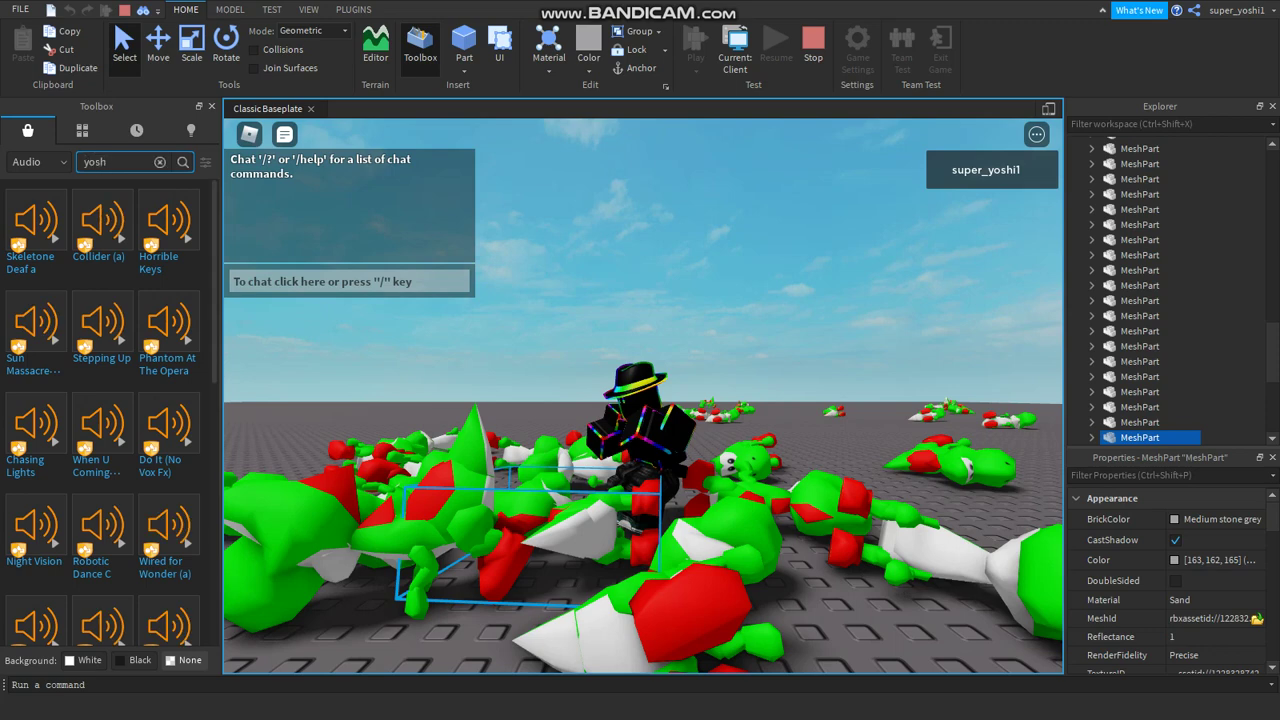
{"action": "key", "text": "Return"}
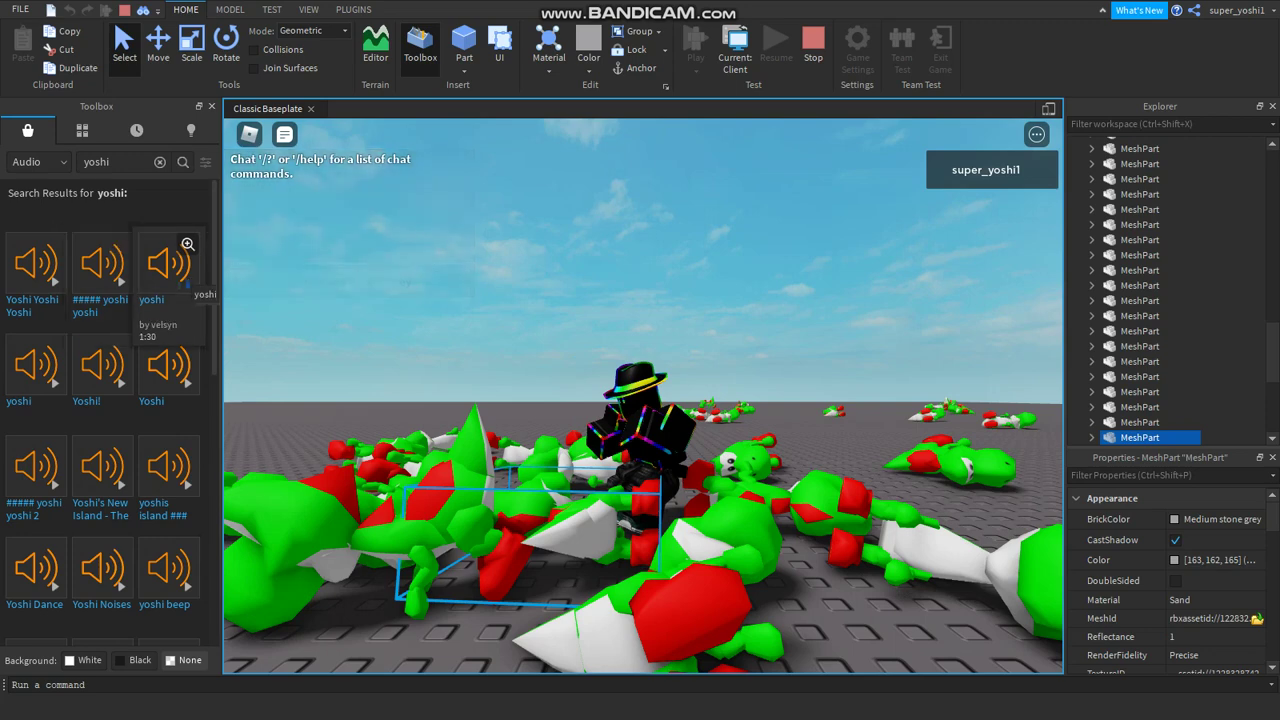
Raise the system volume and preview the "yoshi" and "Yoshi Yoshi Yoshi" audio results.
{"action": "key", "text": "XF86AudioRaiseVolume"}
{"action": "key", "text": "XF86AudioRaiseVolume"}
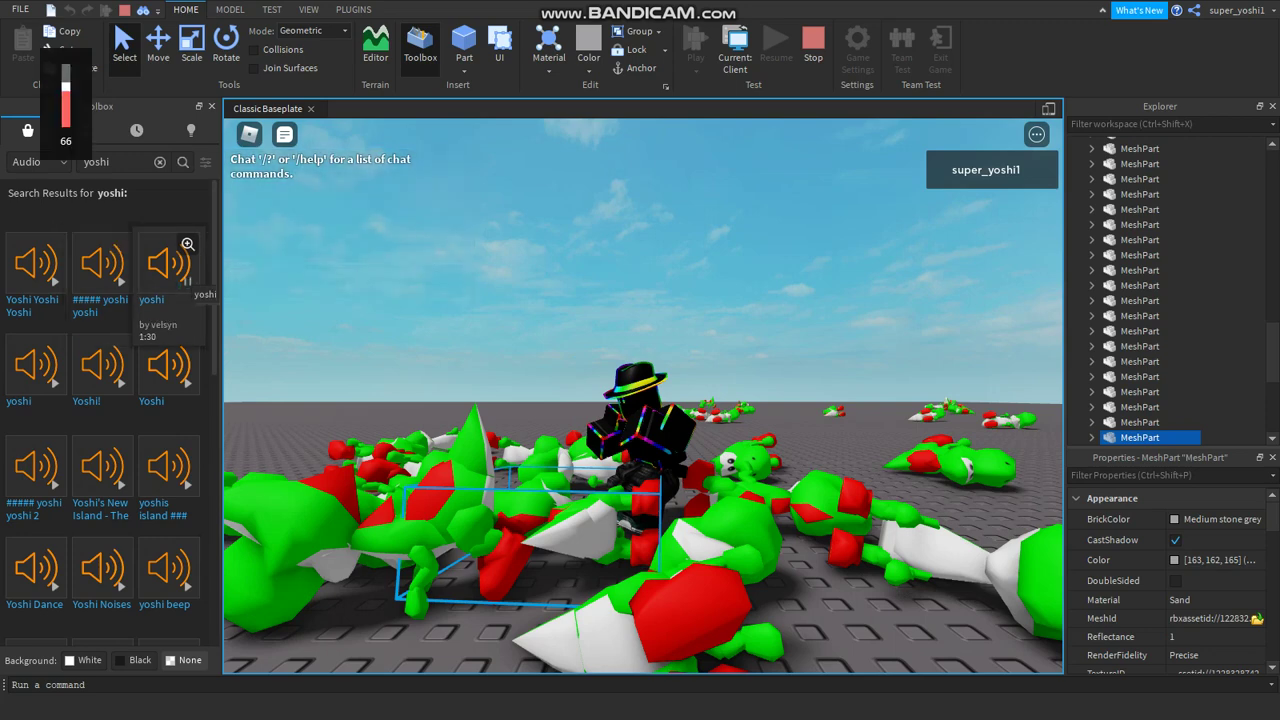
{"action": "key", "text": "XF86AudioRaiseVolume"}
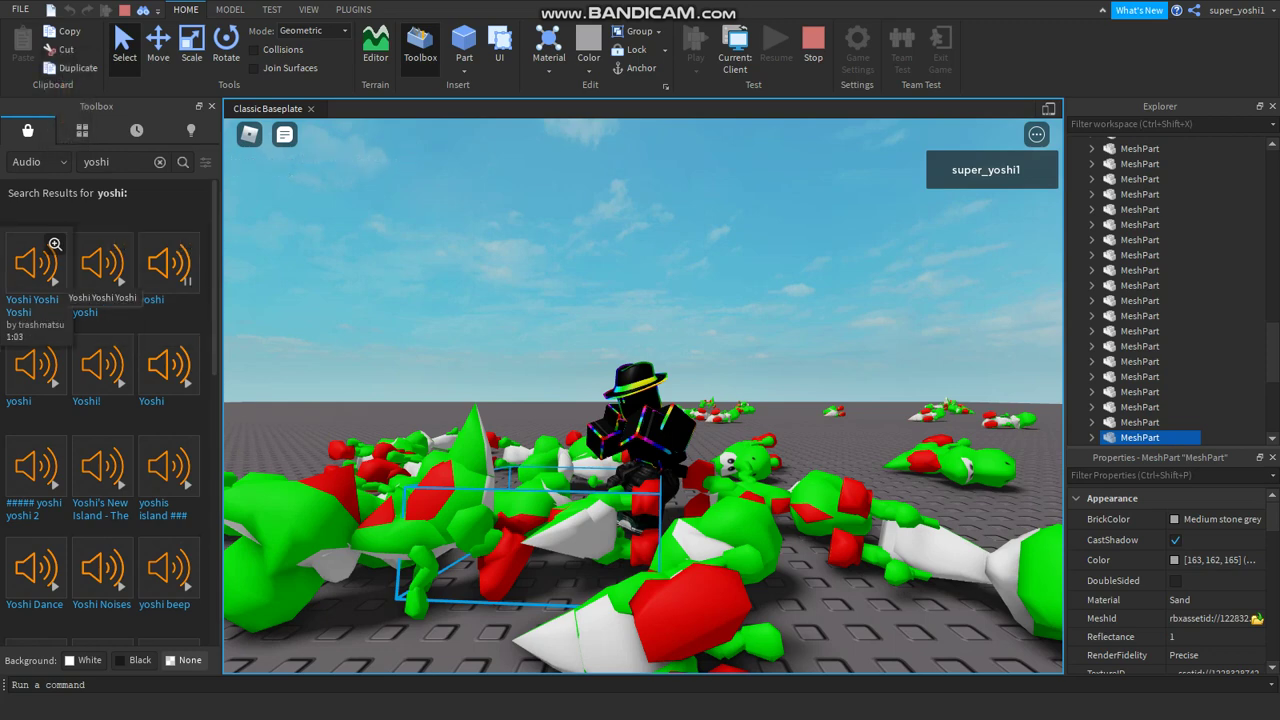
{"action": "left_click", "coordinate": [54, 281]}
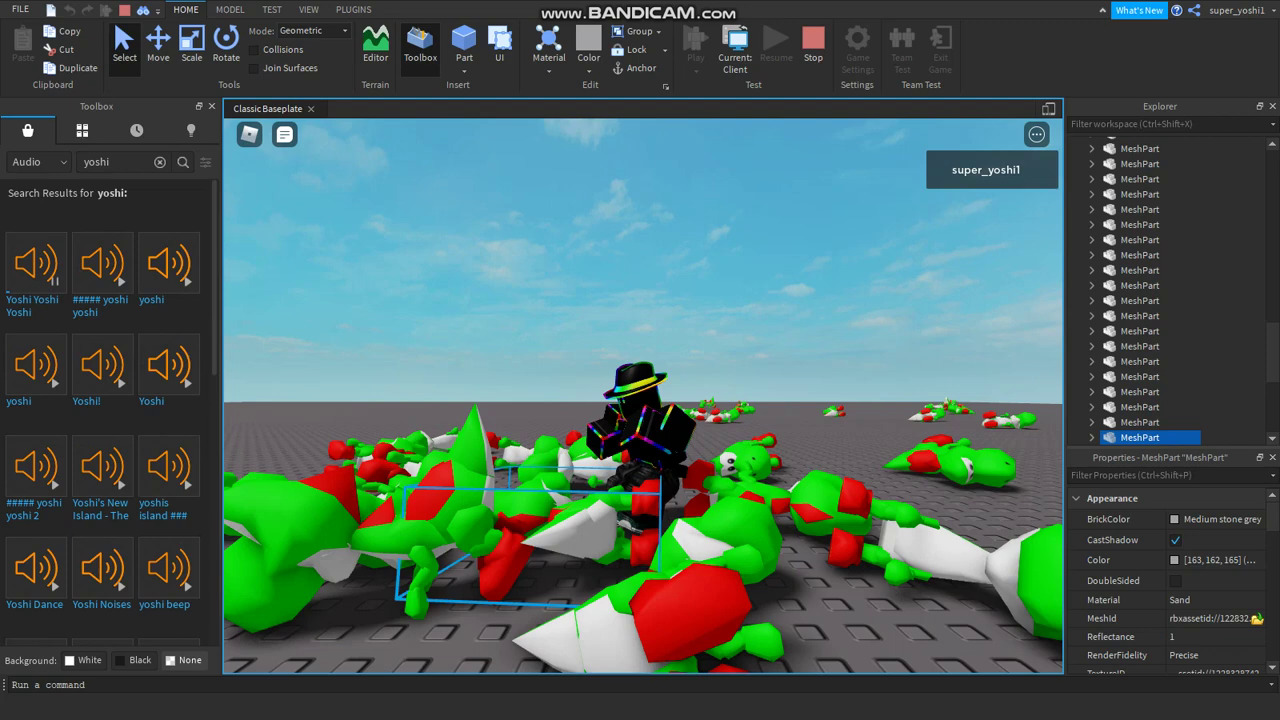
Insert several more YOSHI YOSHI YOSHI YOSHI models from My Models onto the character while the preview audio plays.
{"action": "left_click", "coordinate": [82, 131]}
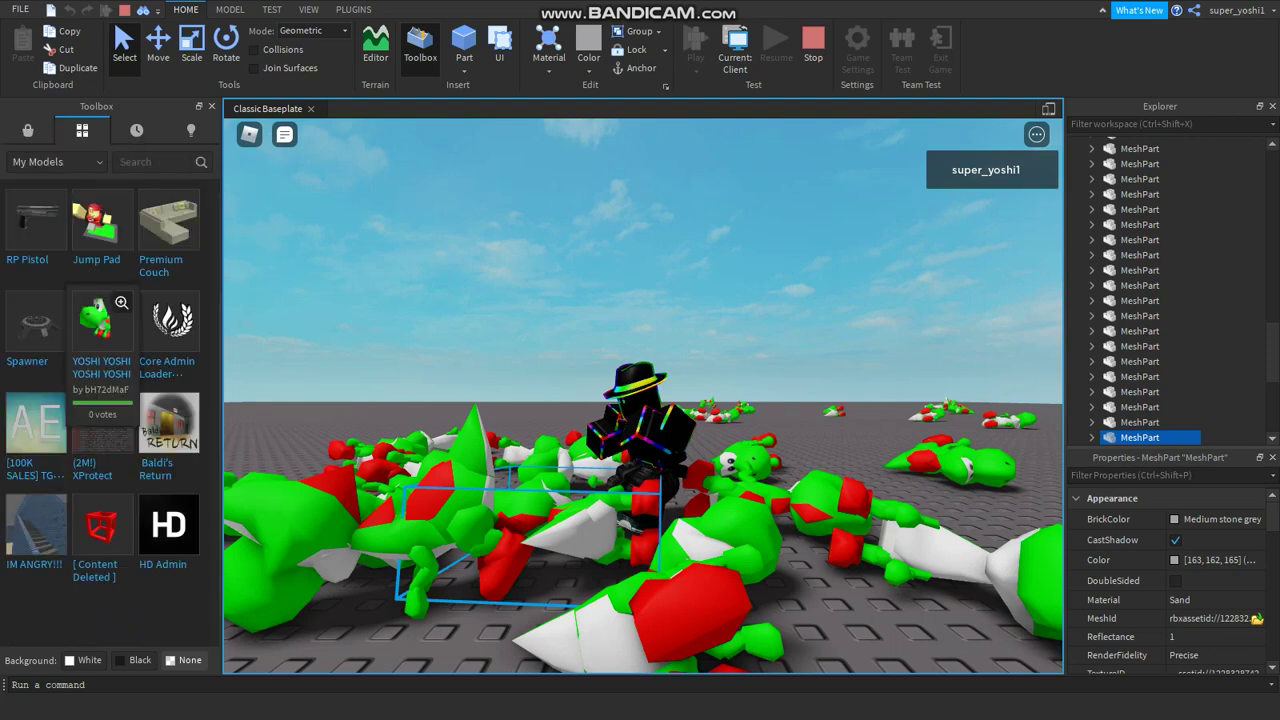
{"action": "left_click", "coordinate": [102, 322]}
{"action": "left_click", "coordinate": [102, 322]}
{"action": "left_click", "coordinate": [102, 322]}
{"action": "left_click", "coordinate": [102, 322]}
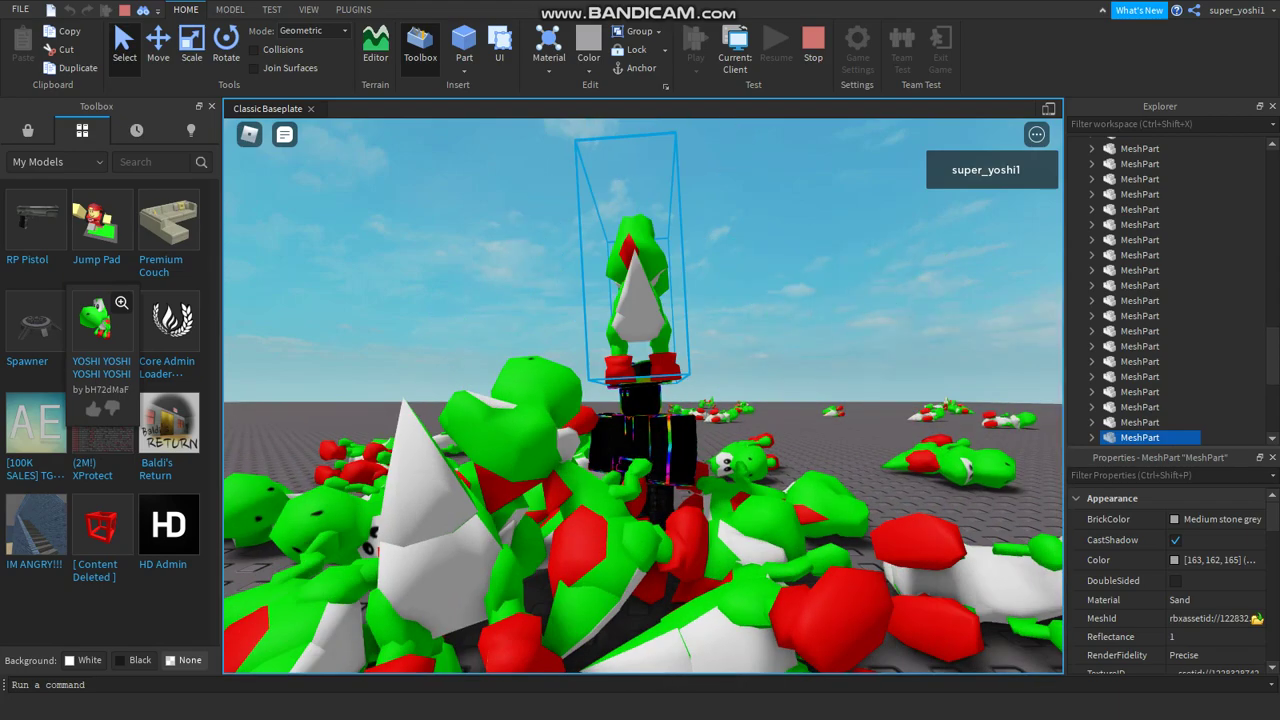